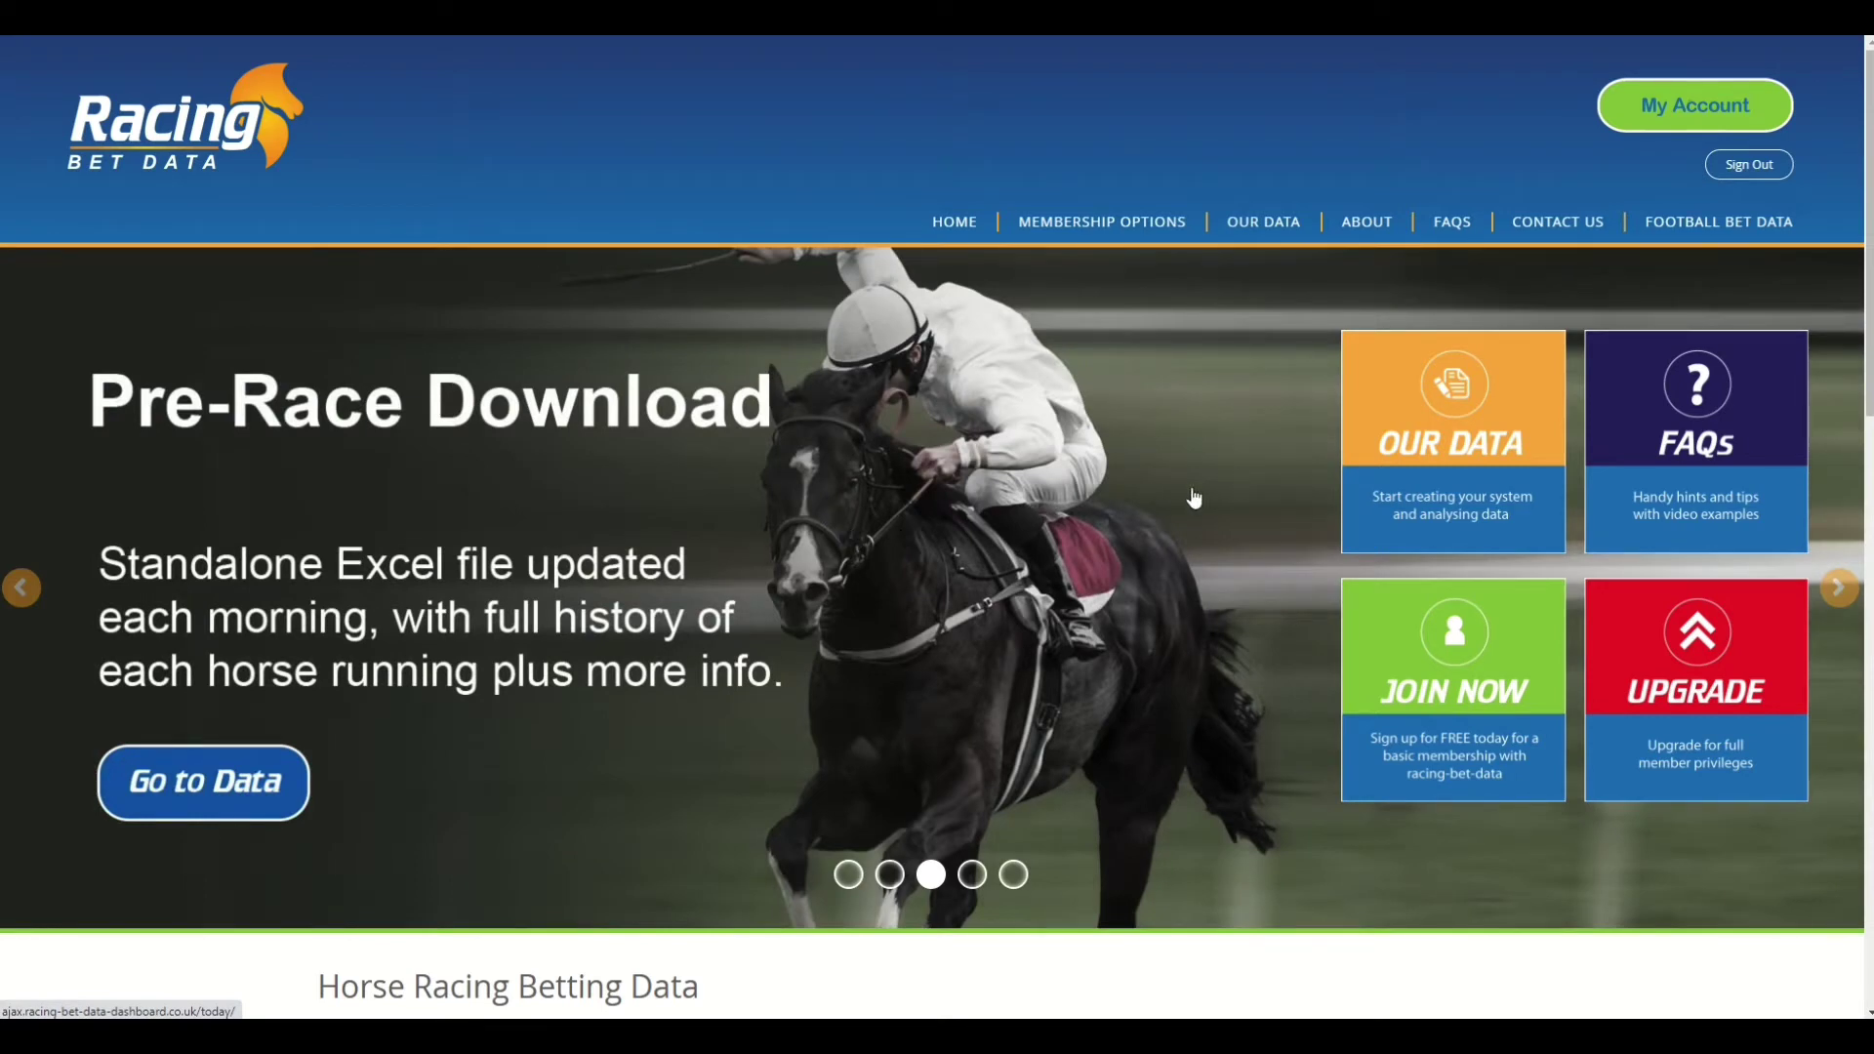
Step: Go to the Horse History/Head to Head page from the OUR DATA menu
mouse_move(1264, 229)
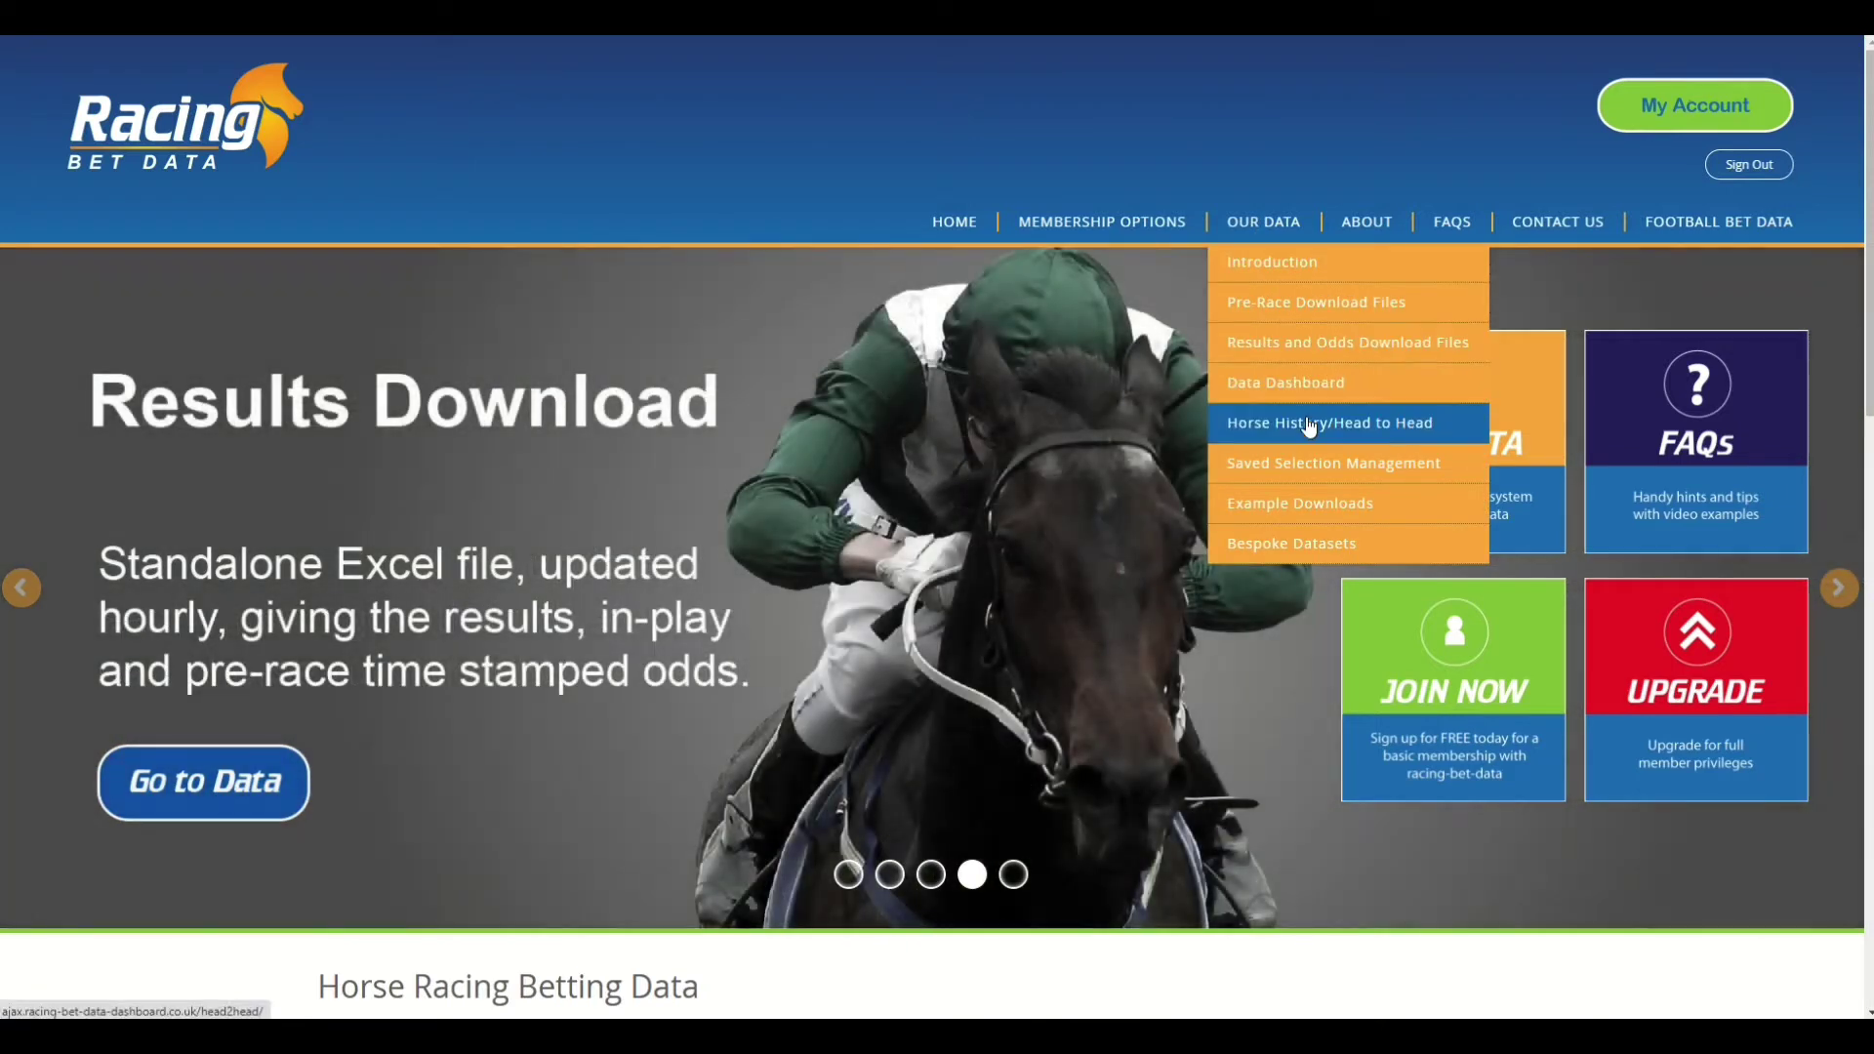
left_click(1309, 424)
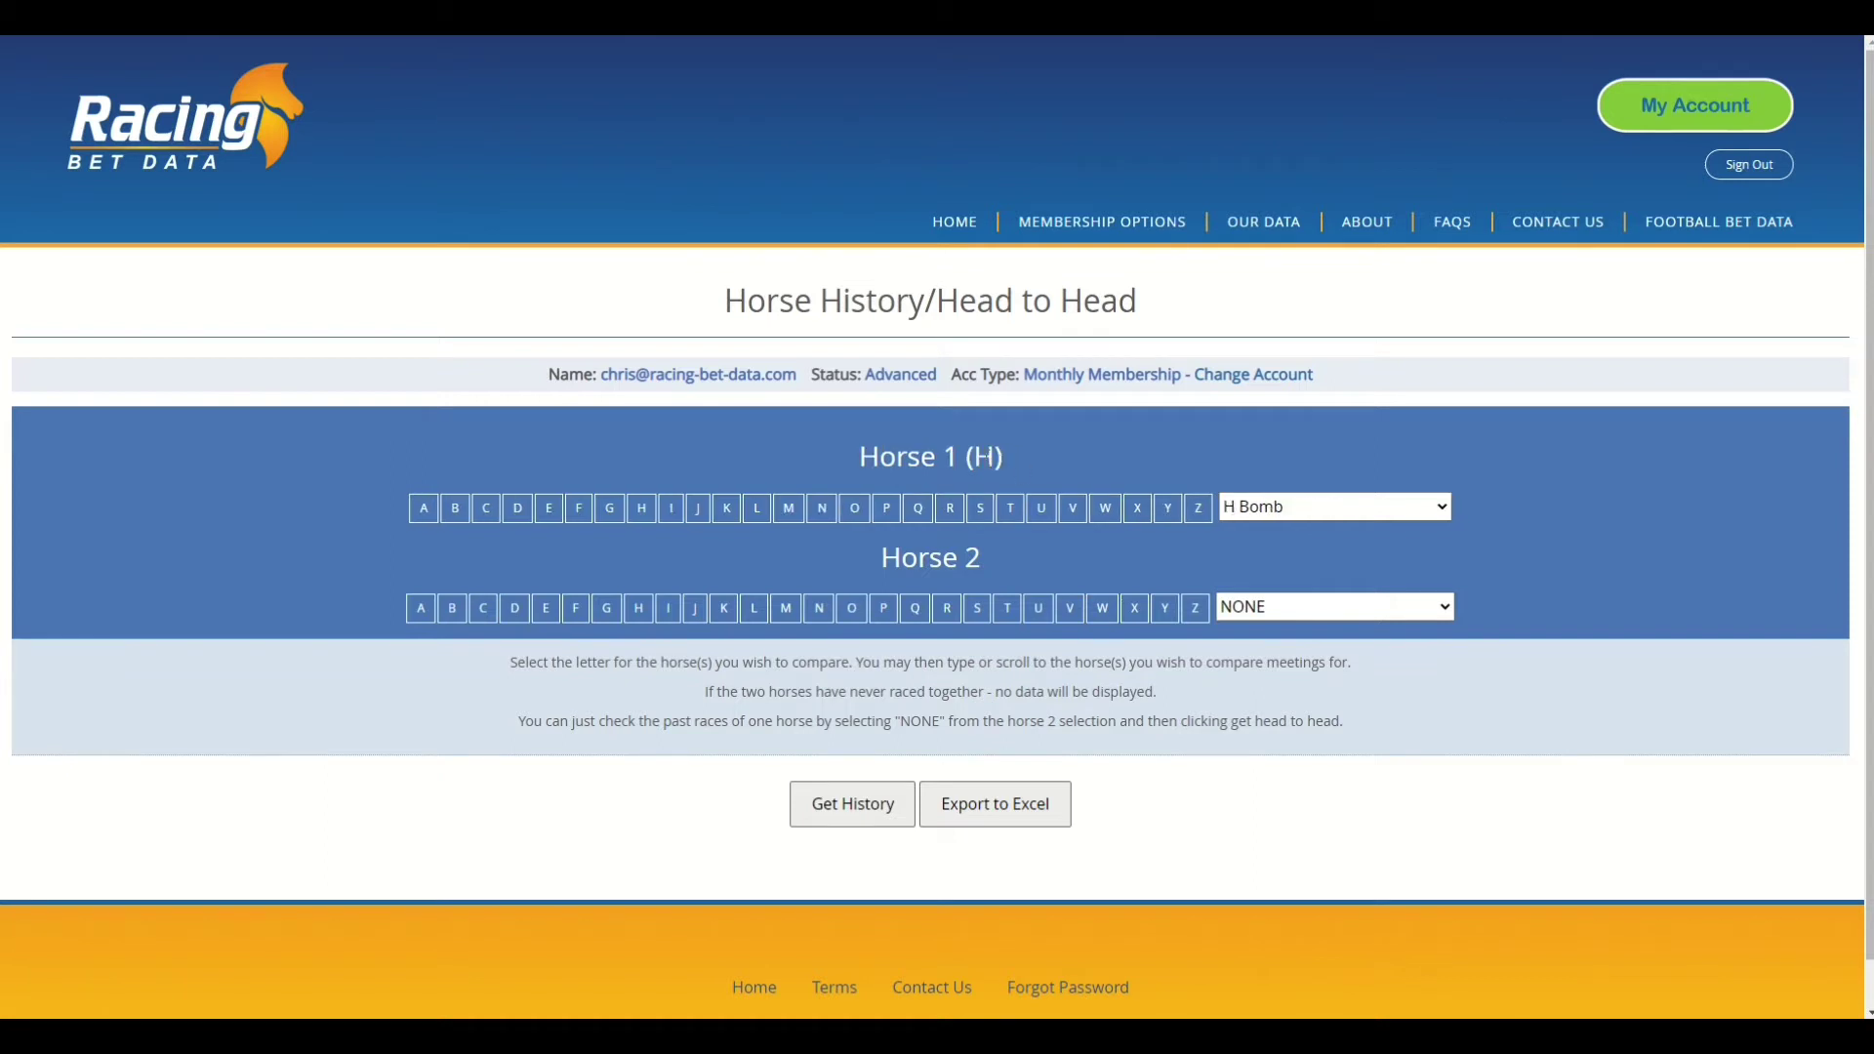
Step: Select Honeysuckle as Horse 1, jumping ahead in the list with 'honeysu'
left_click(1314, 515)
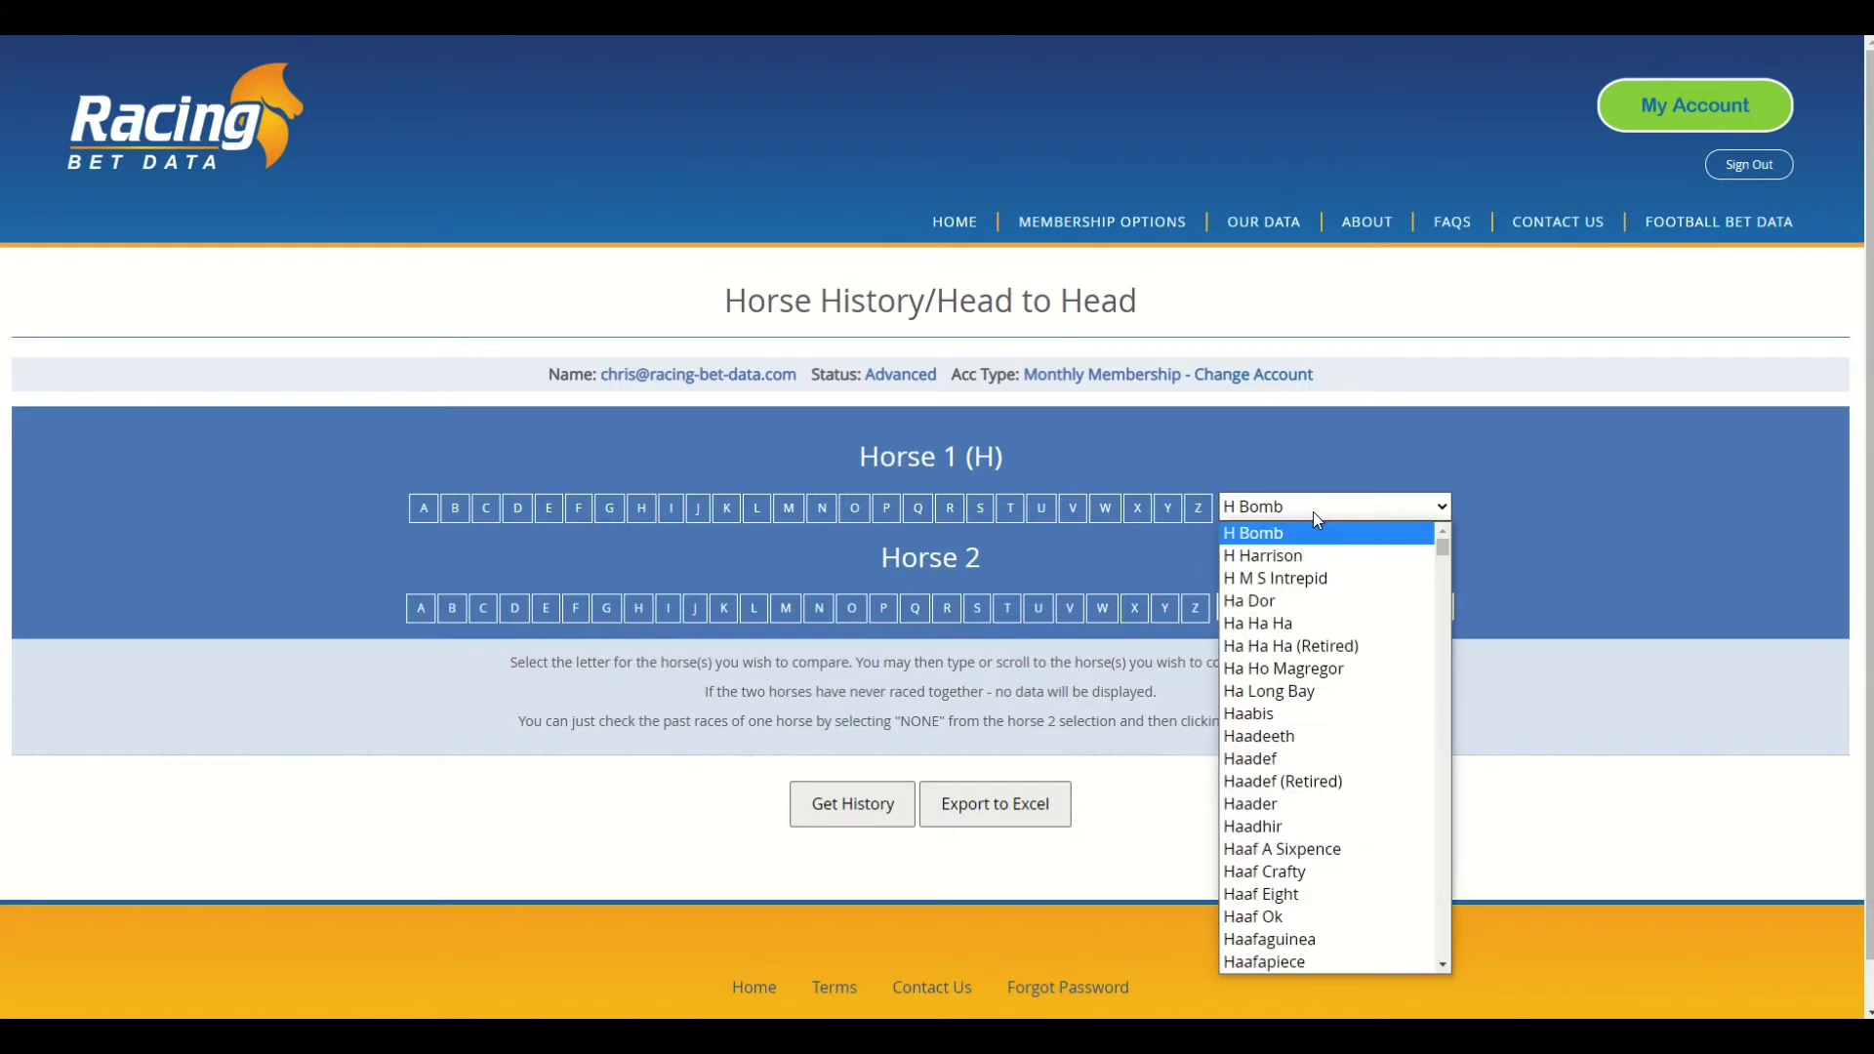
type("hone")
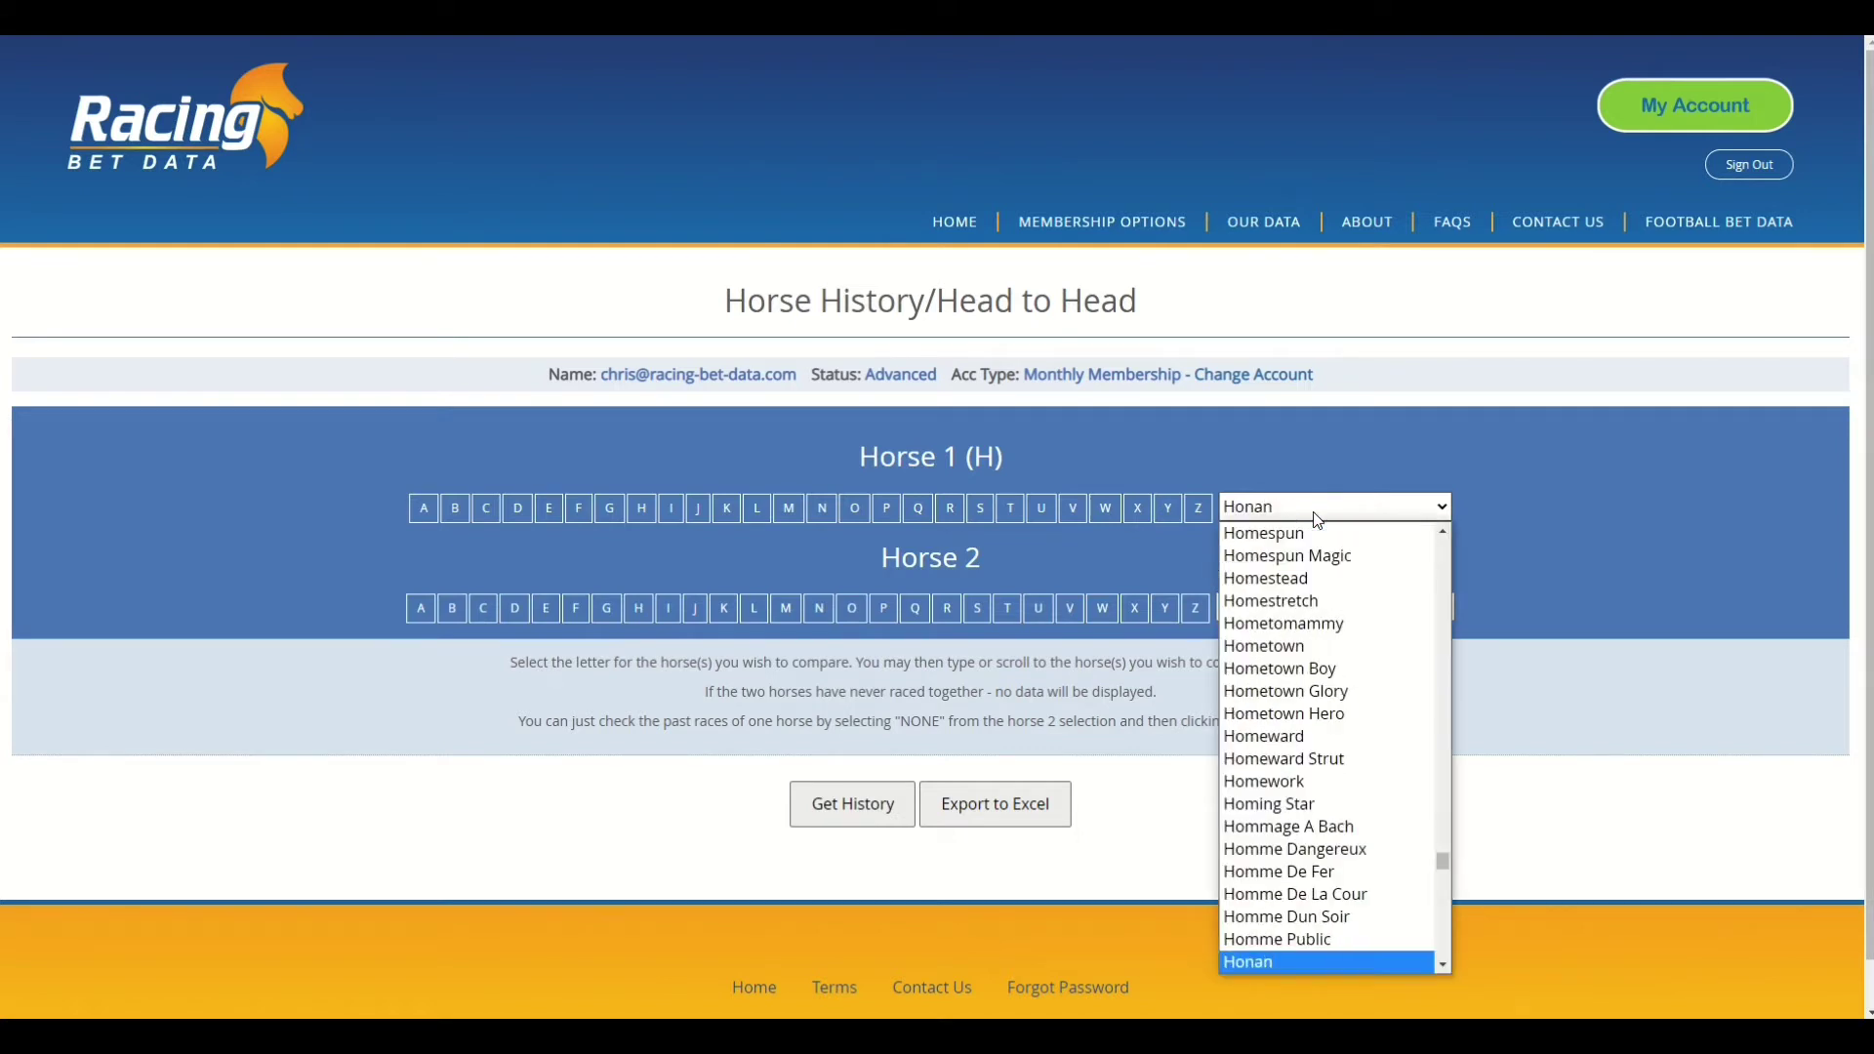
type("ysuckle")
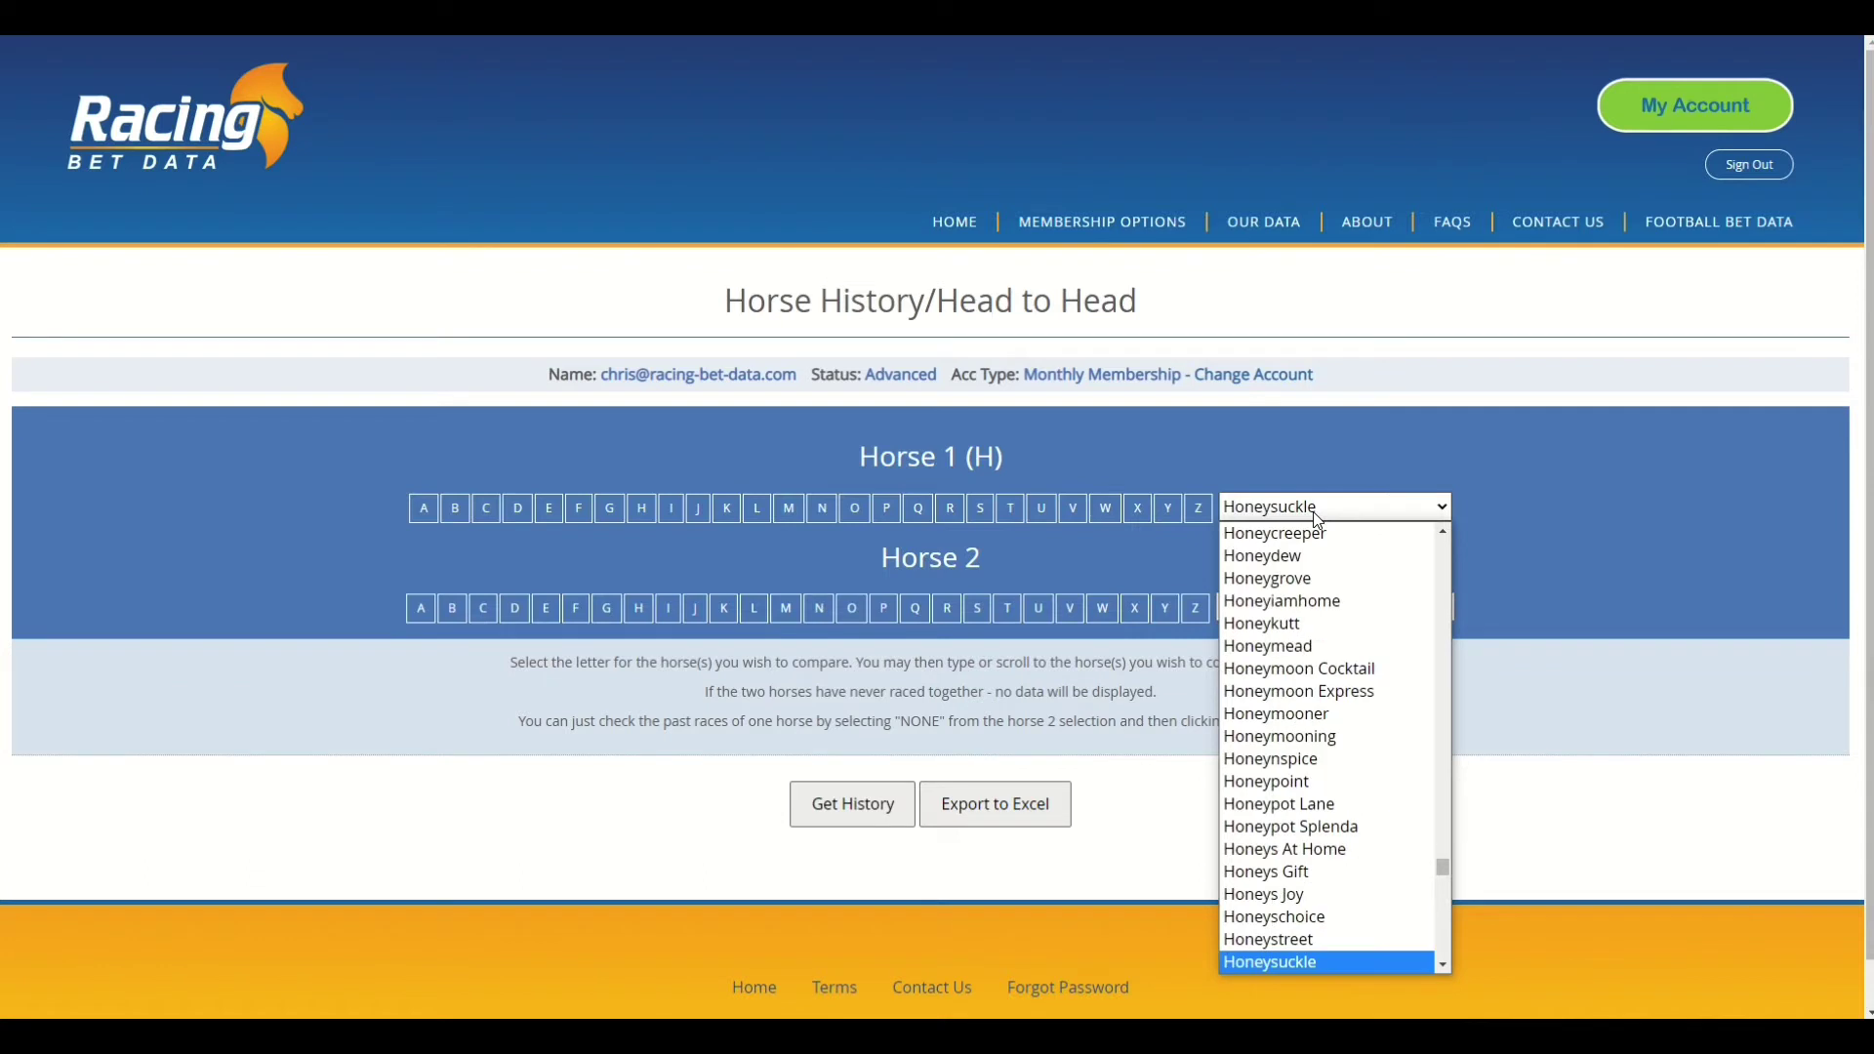
left_click(1314, 955)
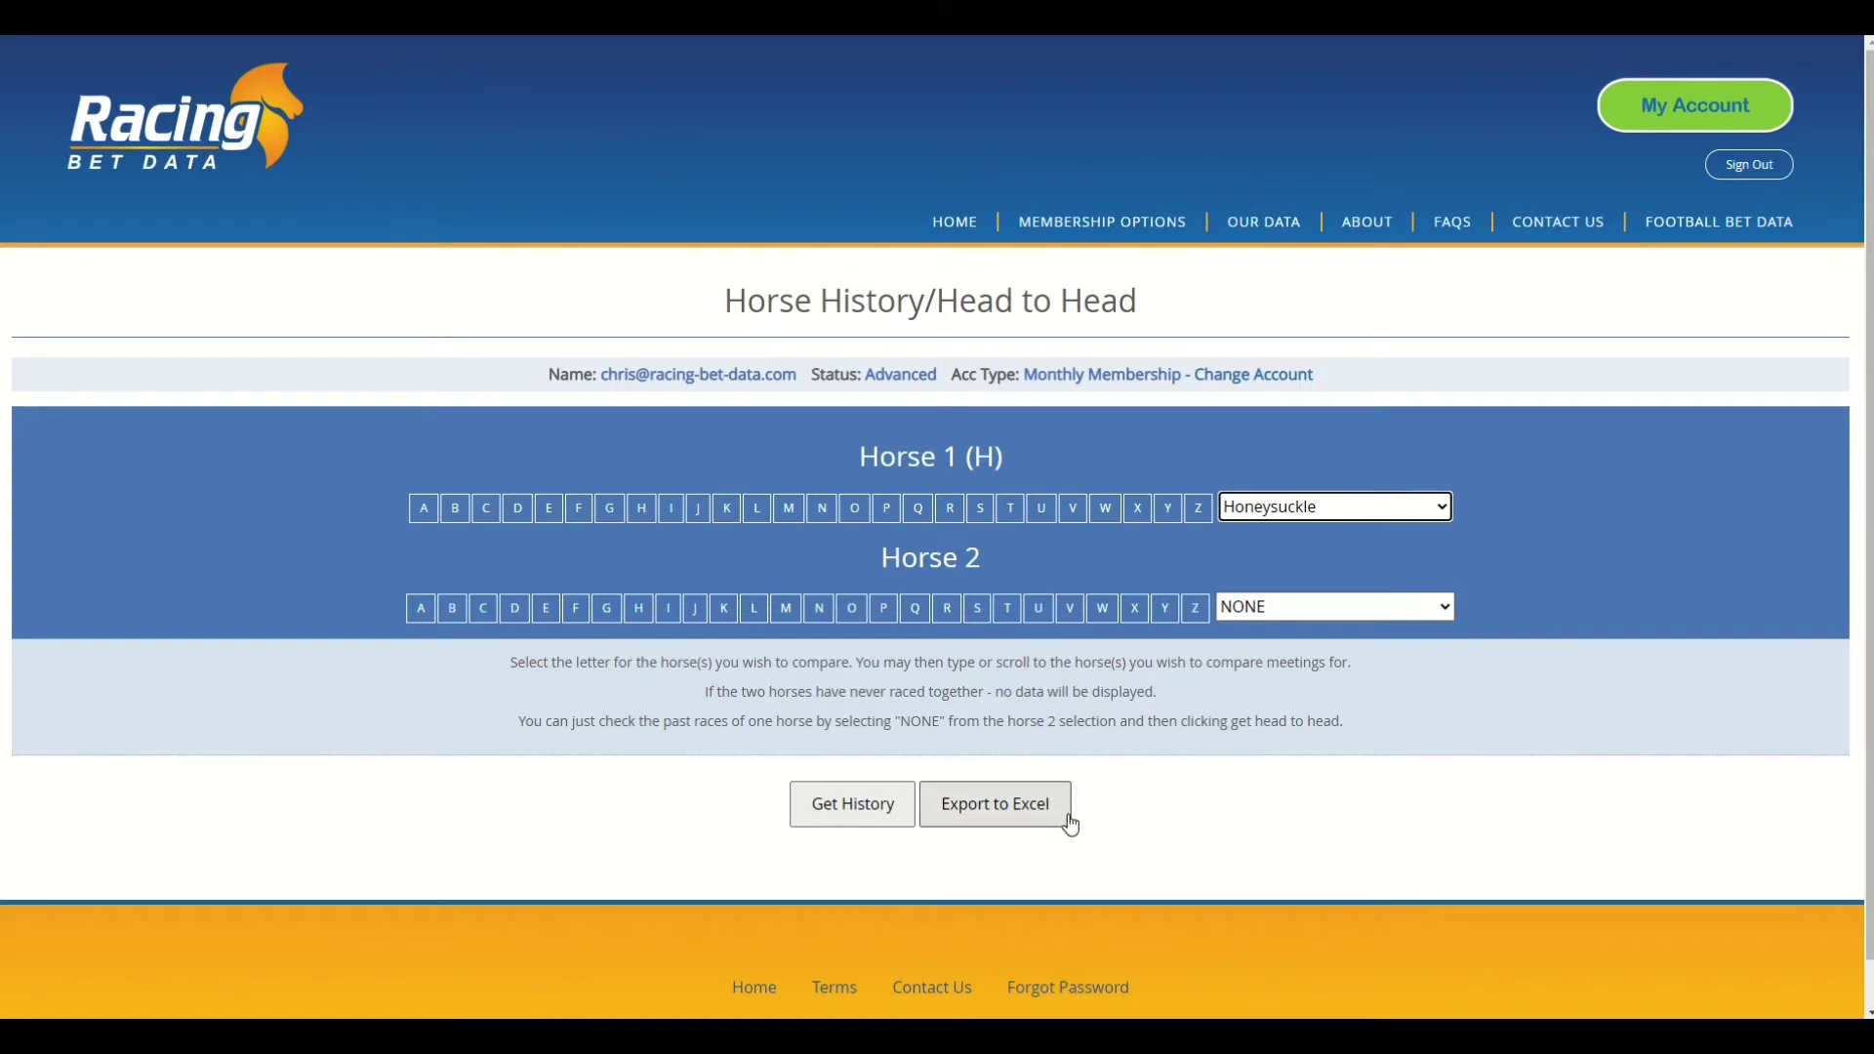
Step: Load Honeysuckle's history and review the 15 races and 130.80 Industry SP profit
left_click(884, 828)
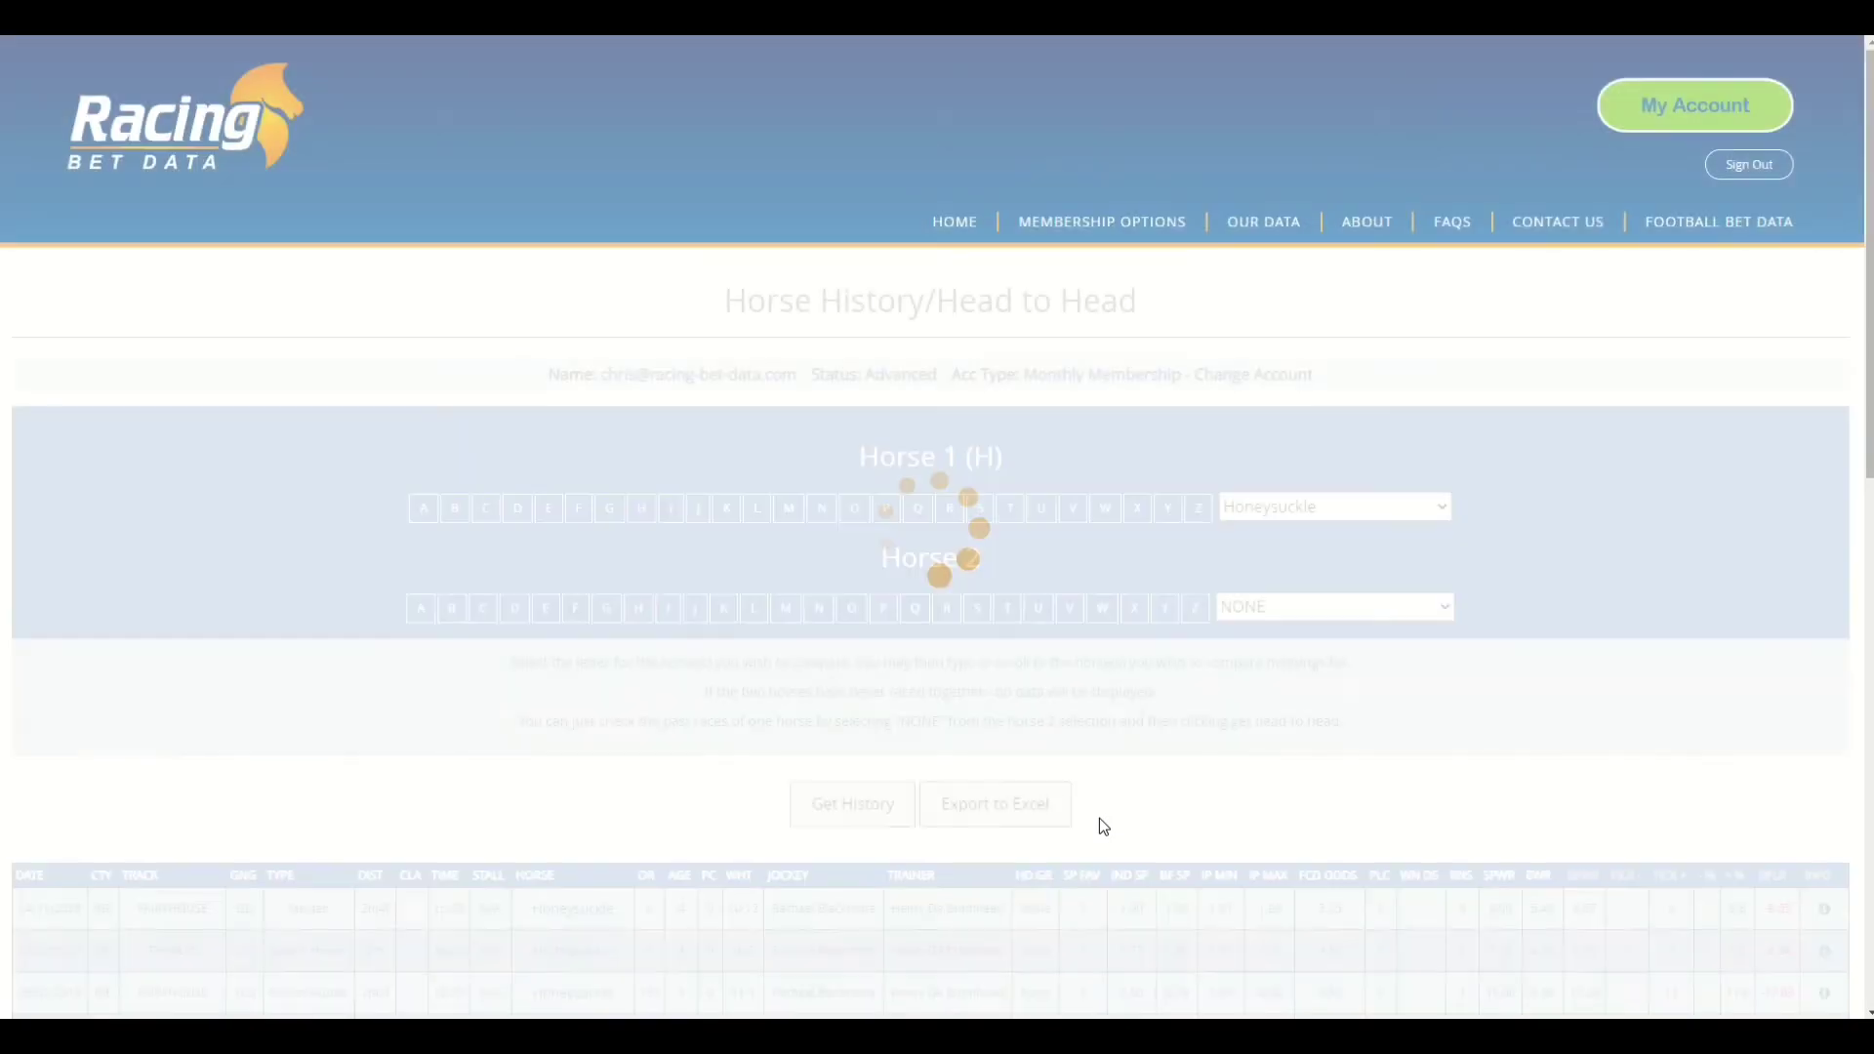
scroll(1099, 818, "down", 3)
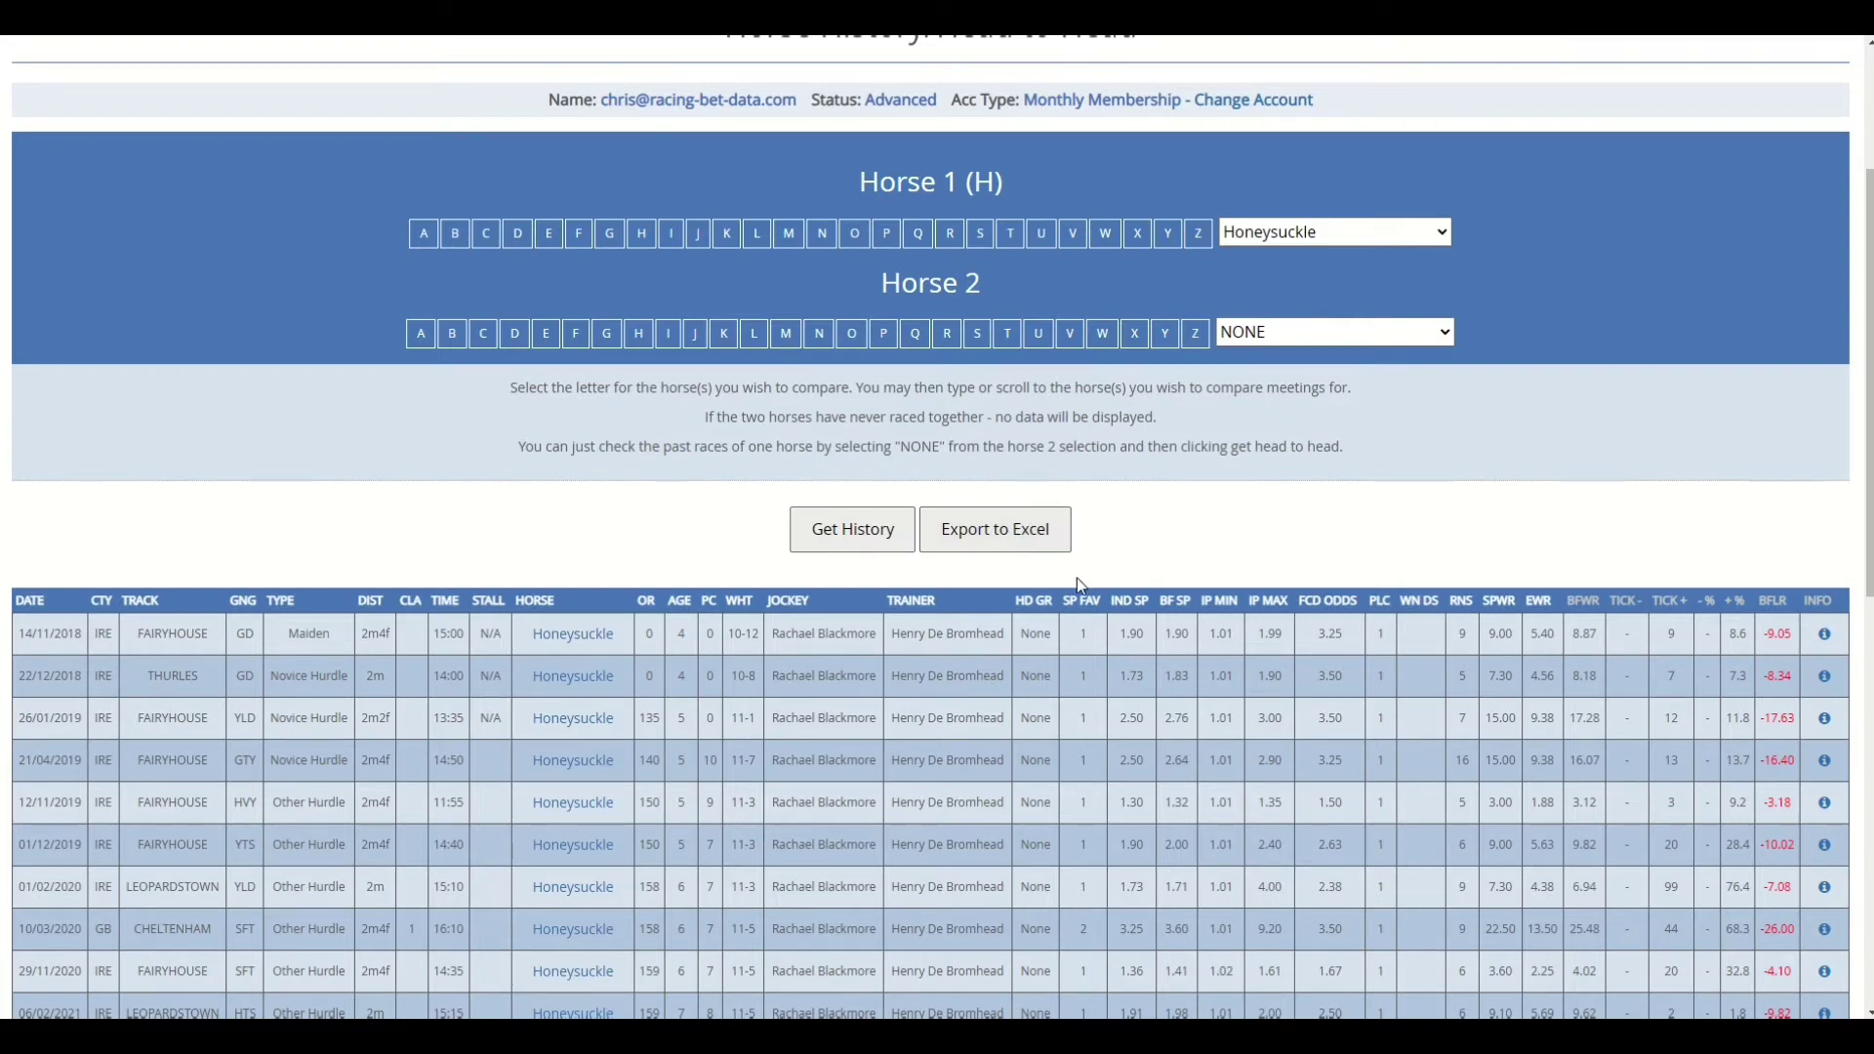
scroll(1228, 676, "down", 4)
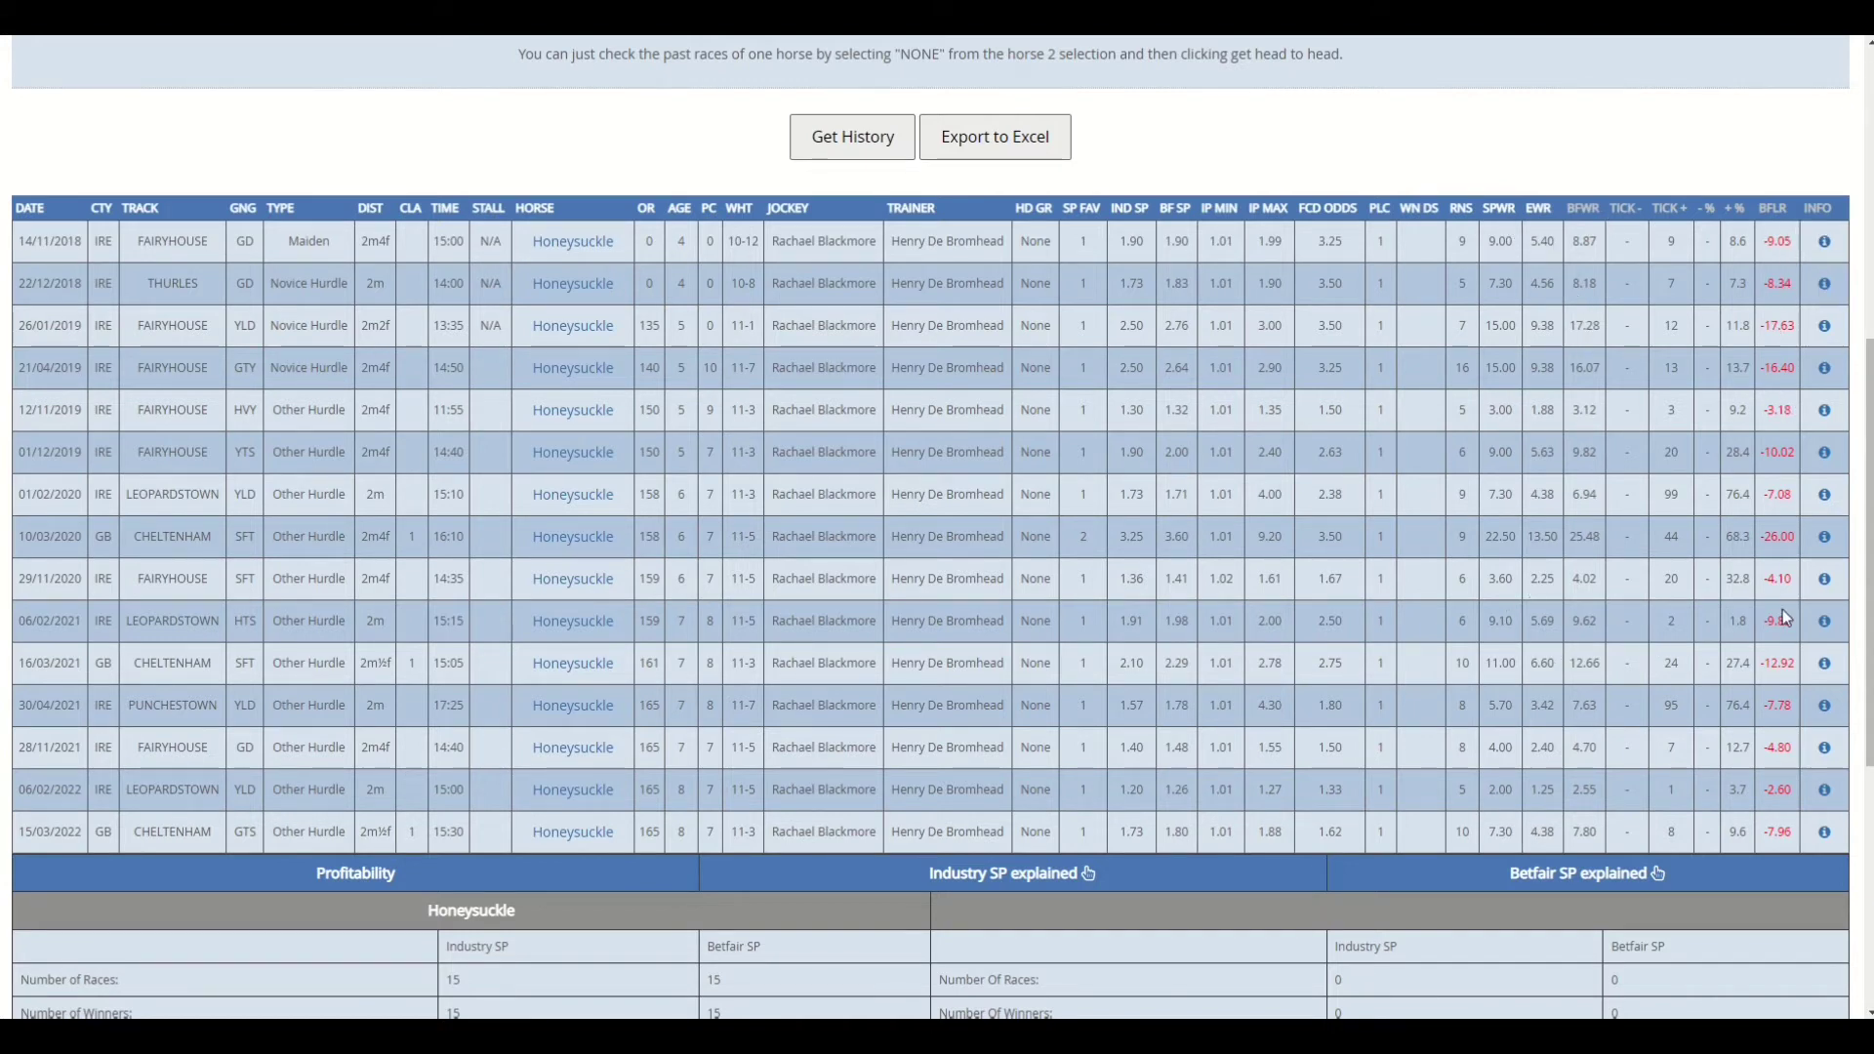
scroll(1740, 758, "down", 3)
scroll(1388, 730, "down", 2)
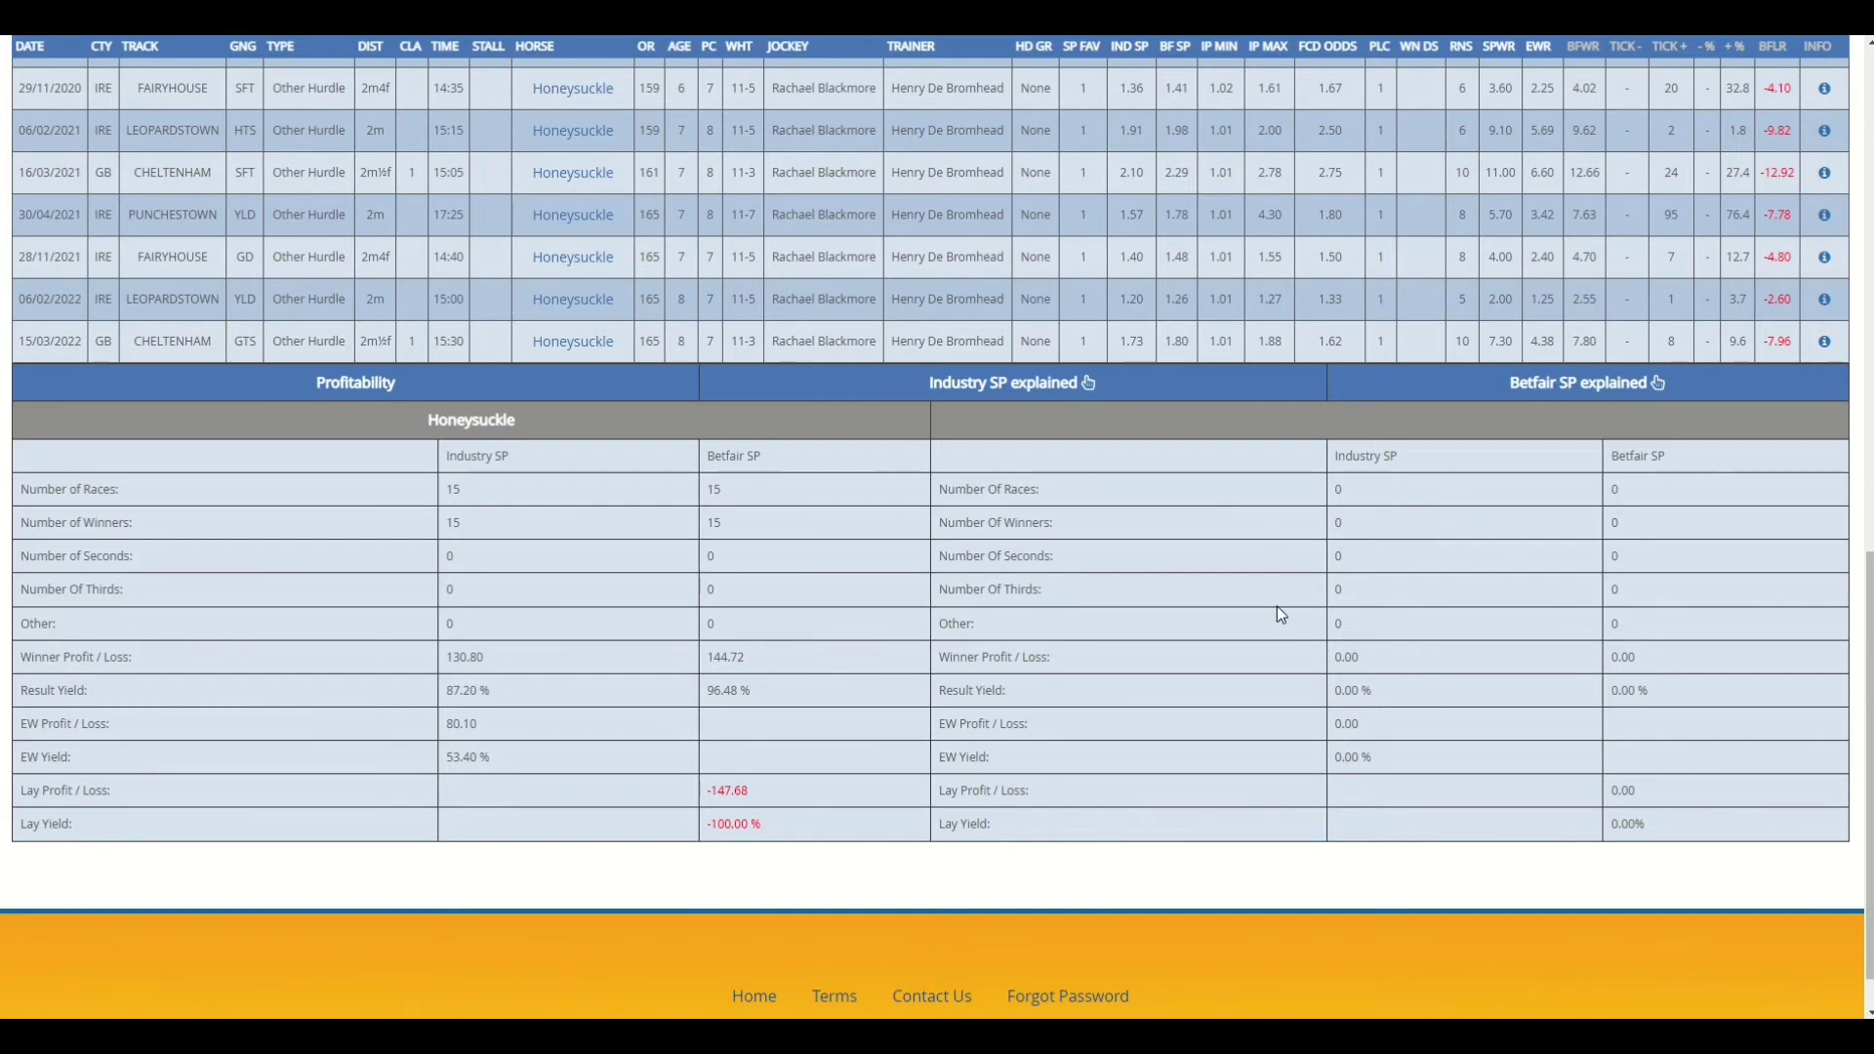
left_click_drag(1866, 698, 1830, 277)
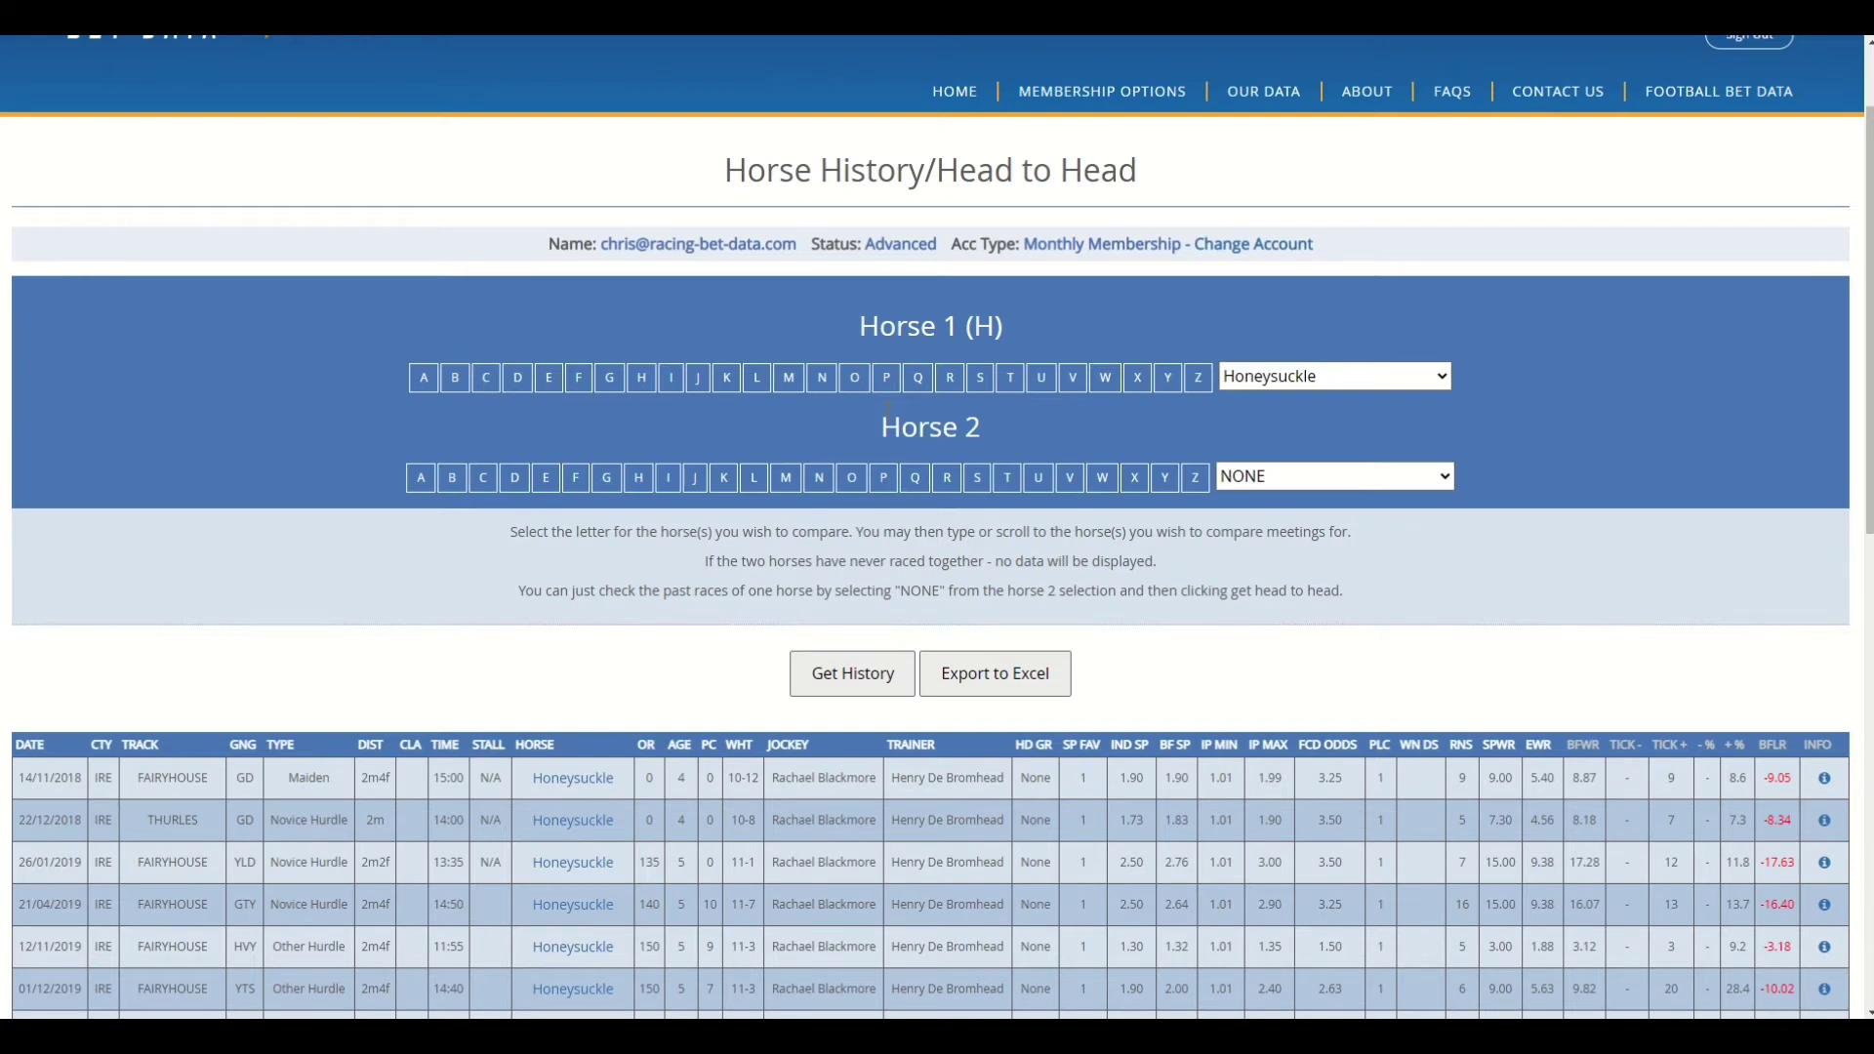
Step: Choose Kauto Star as Horse 1
left_click(1280, 381)
key("Down")
key("Down")
key("Down")
key("Down")
key("Down")
key("Down")
key("Down")
key("Down")
key("Down")
key("Down")
key("Down")
key("Down")
key("Down")
key("Down")
key("Down")
key("Down")
key("Down")
key("Down")
key("Down")
key("Down")
key("Down")
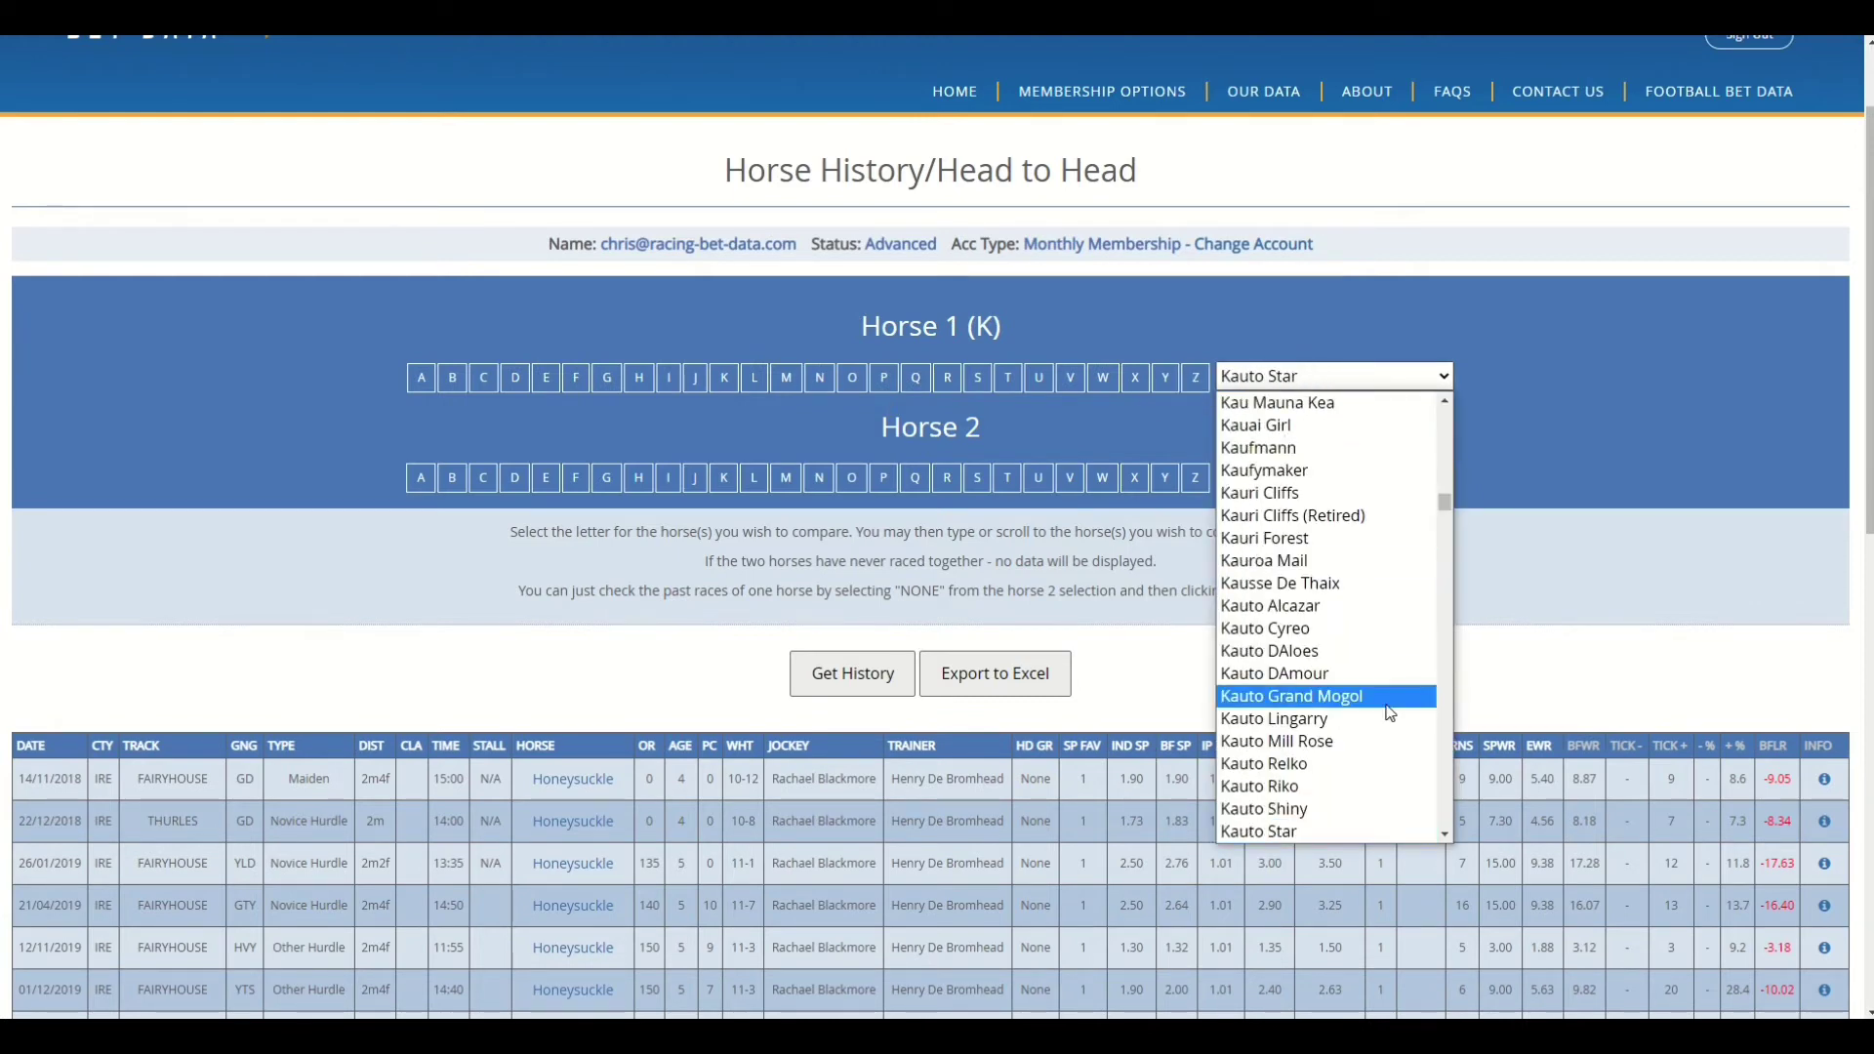
left_click(1314, 827)
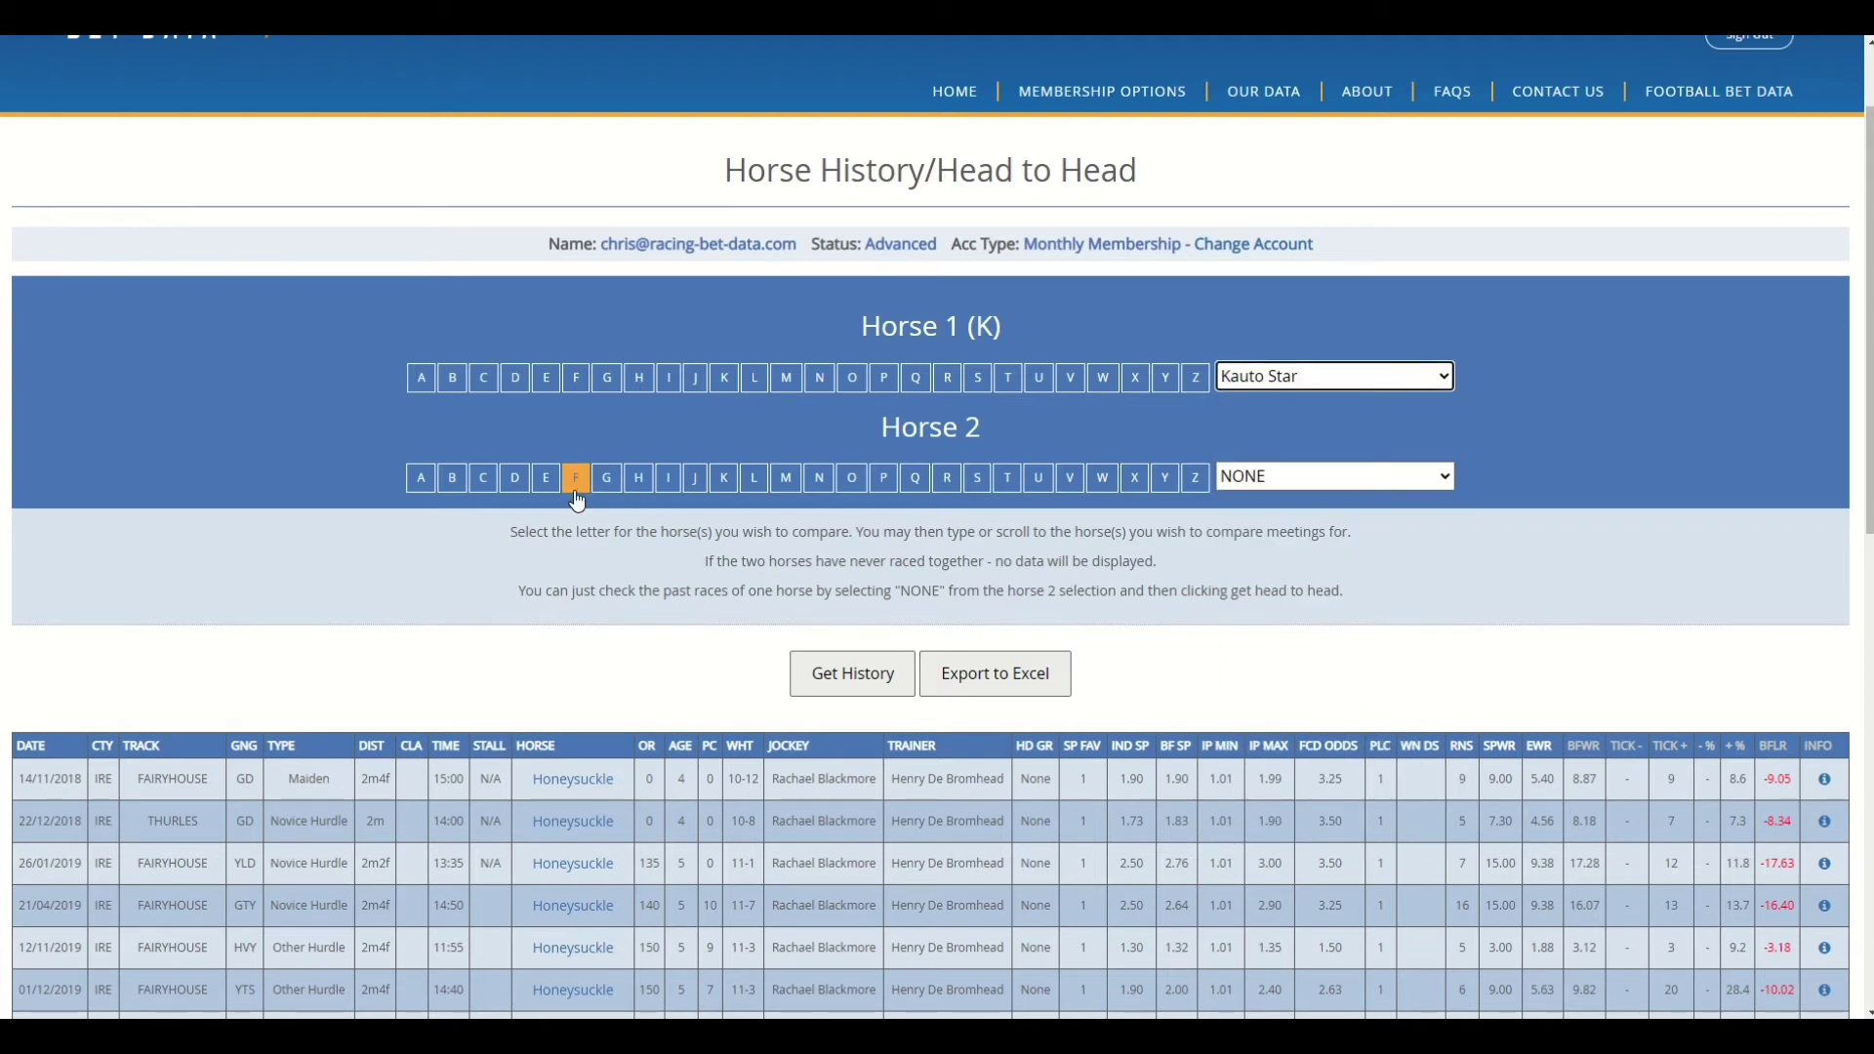
Step: Set Horse 2 to Denman via the D filter and load the head-to-head races
left_click(522, 483)
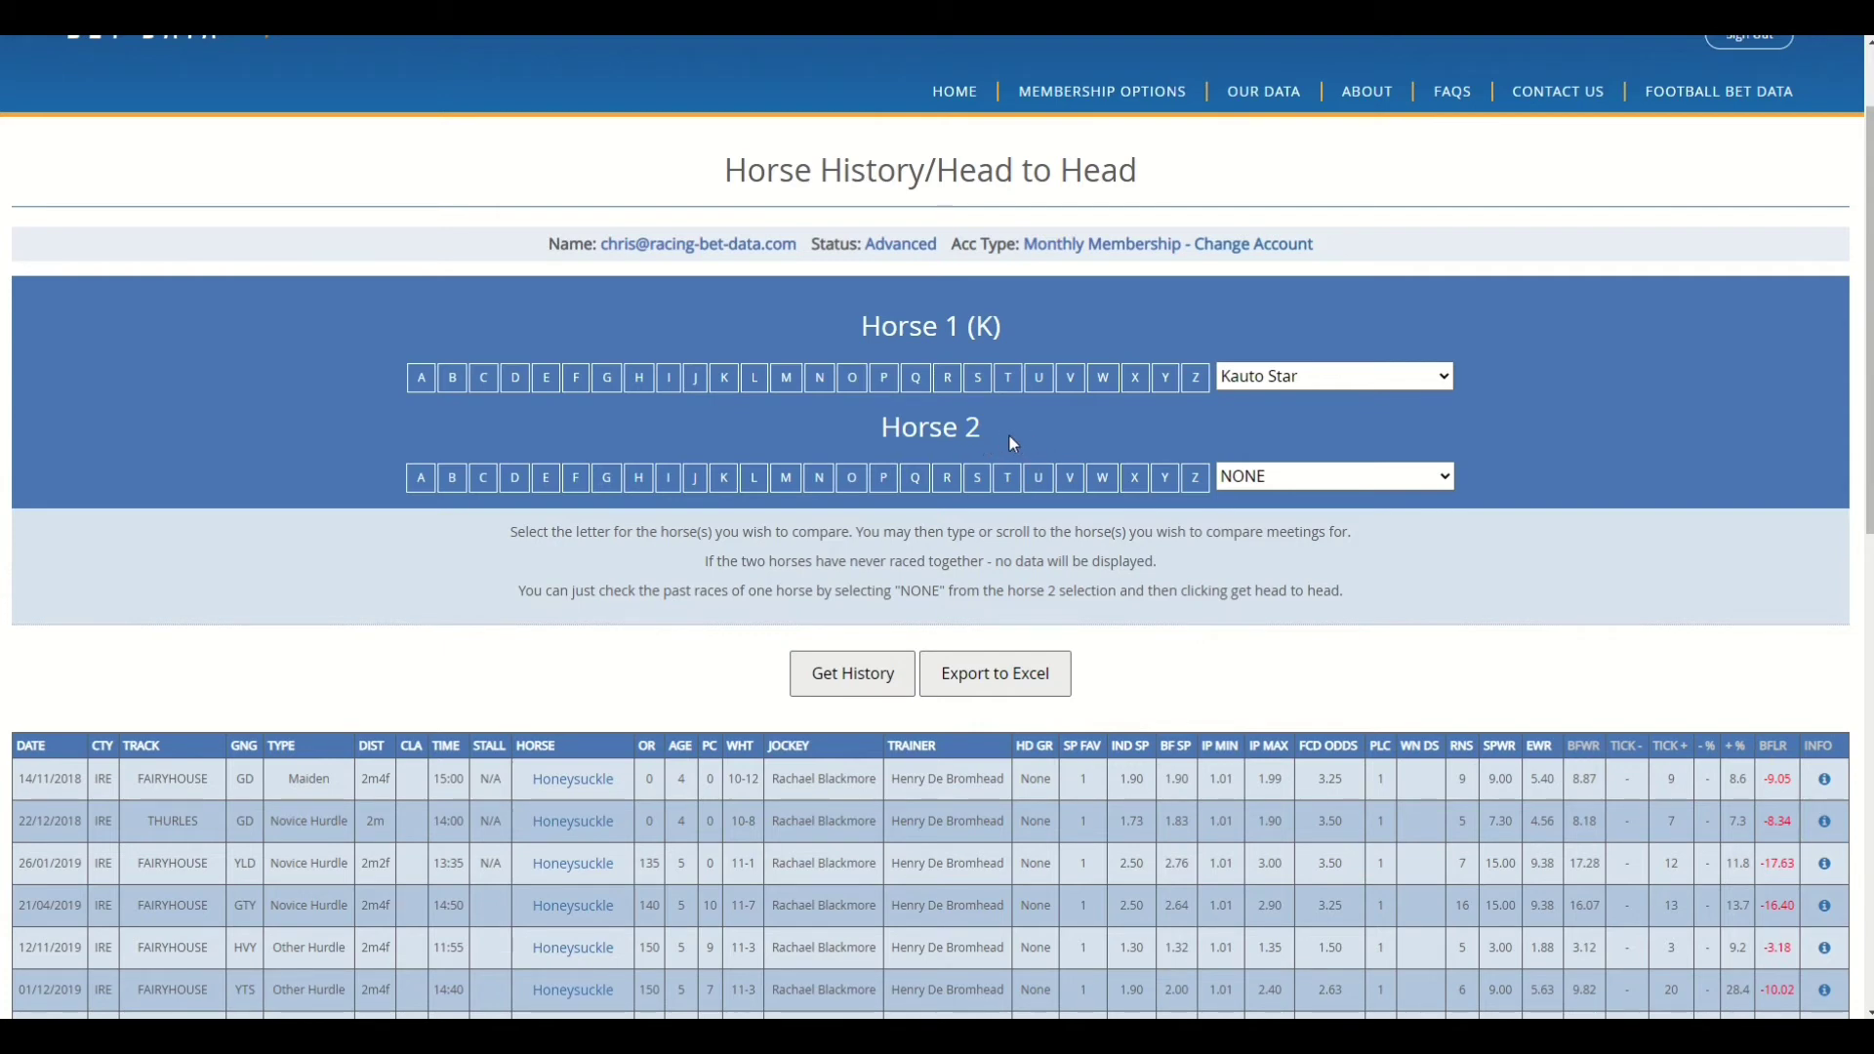
left_click(1270, 479)
type("den")
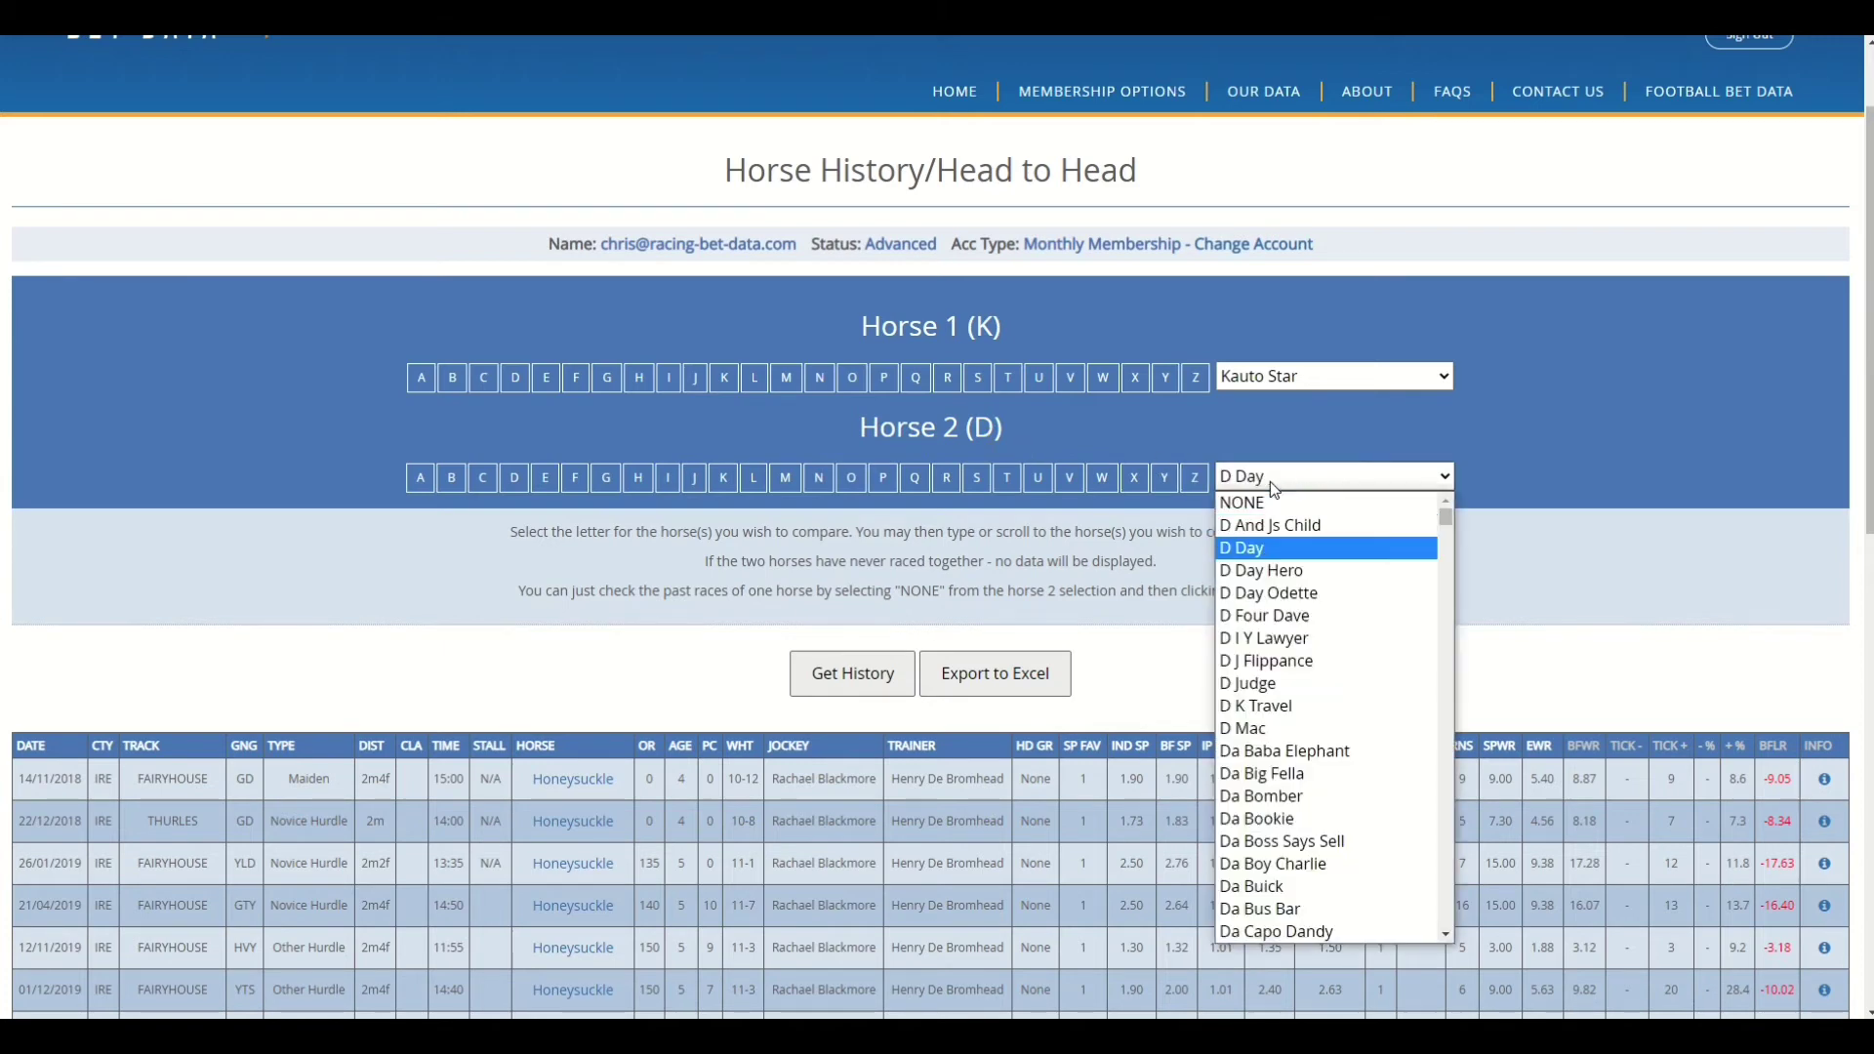
type("man")
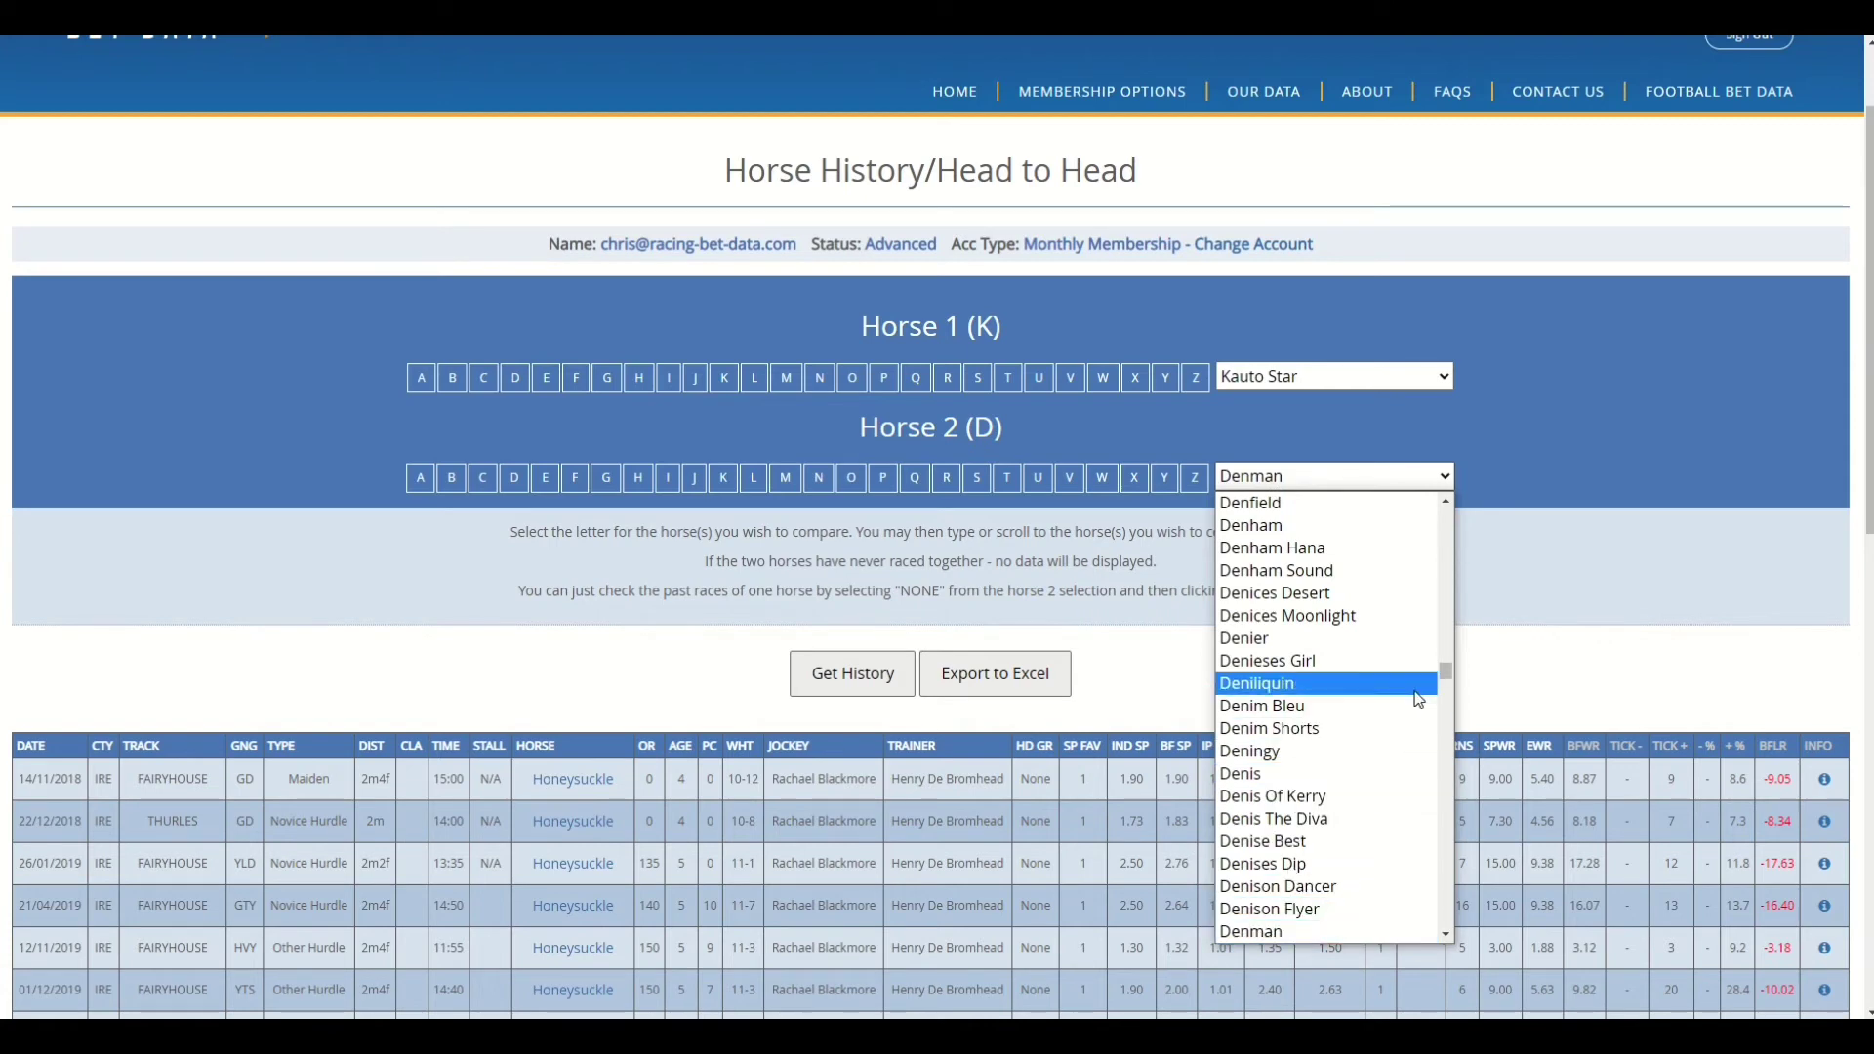
left_click(1313, 932)
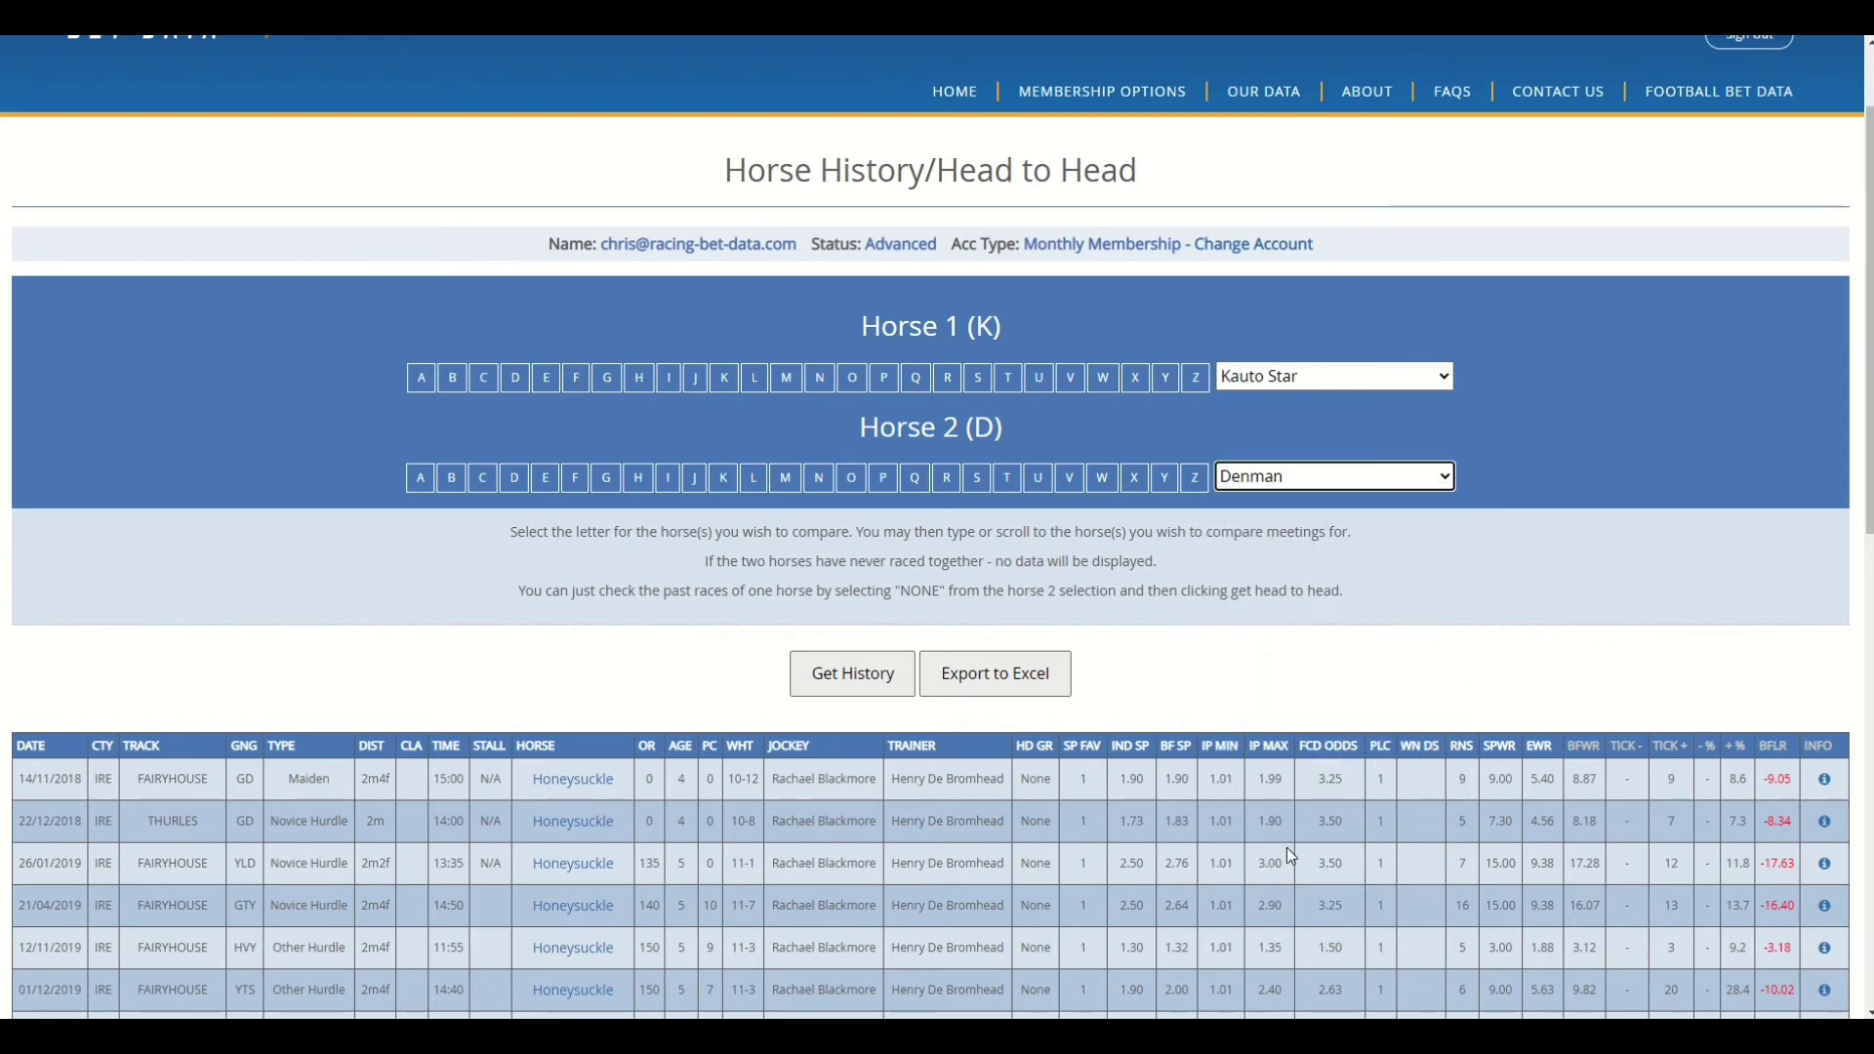
left_click(855, 671)
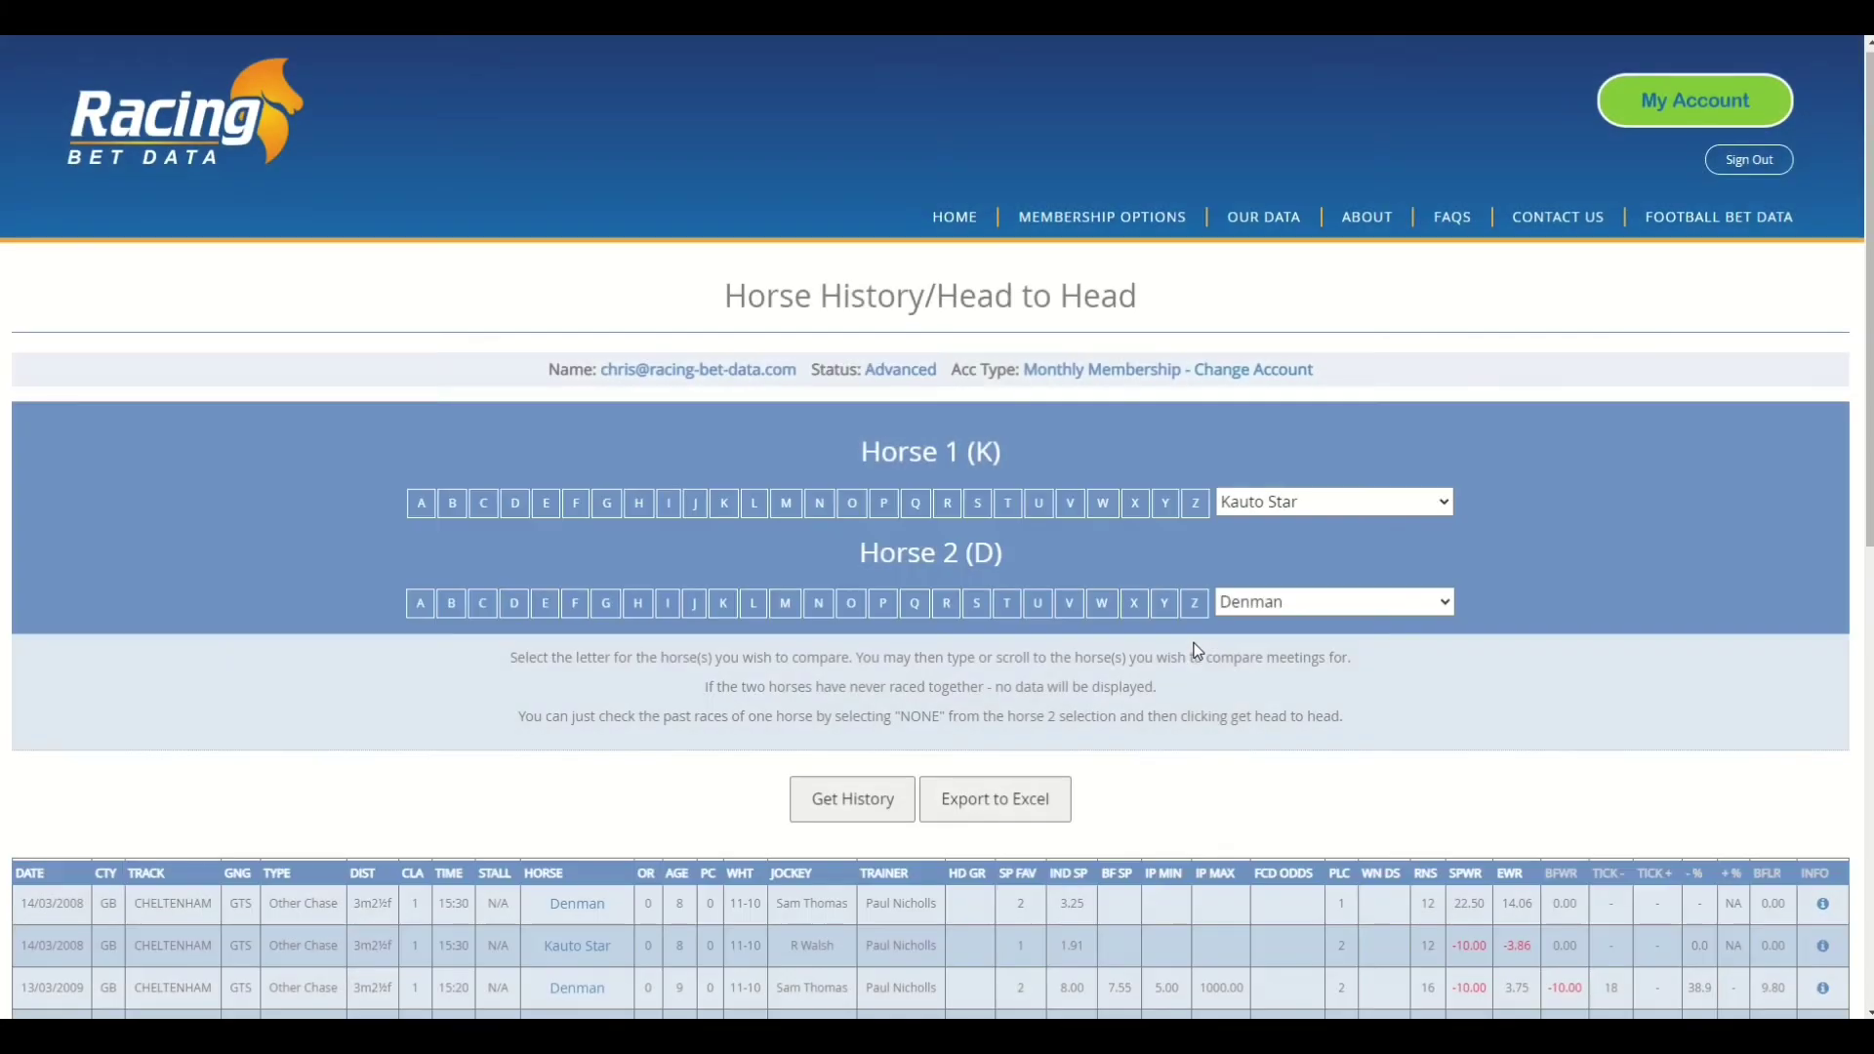
scroll(1199, 651, "down", 1)
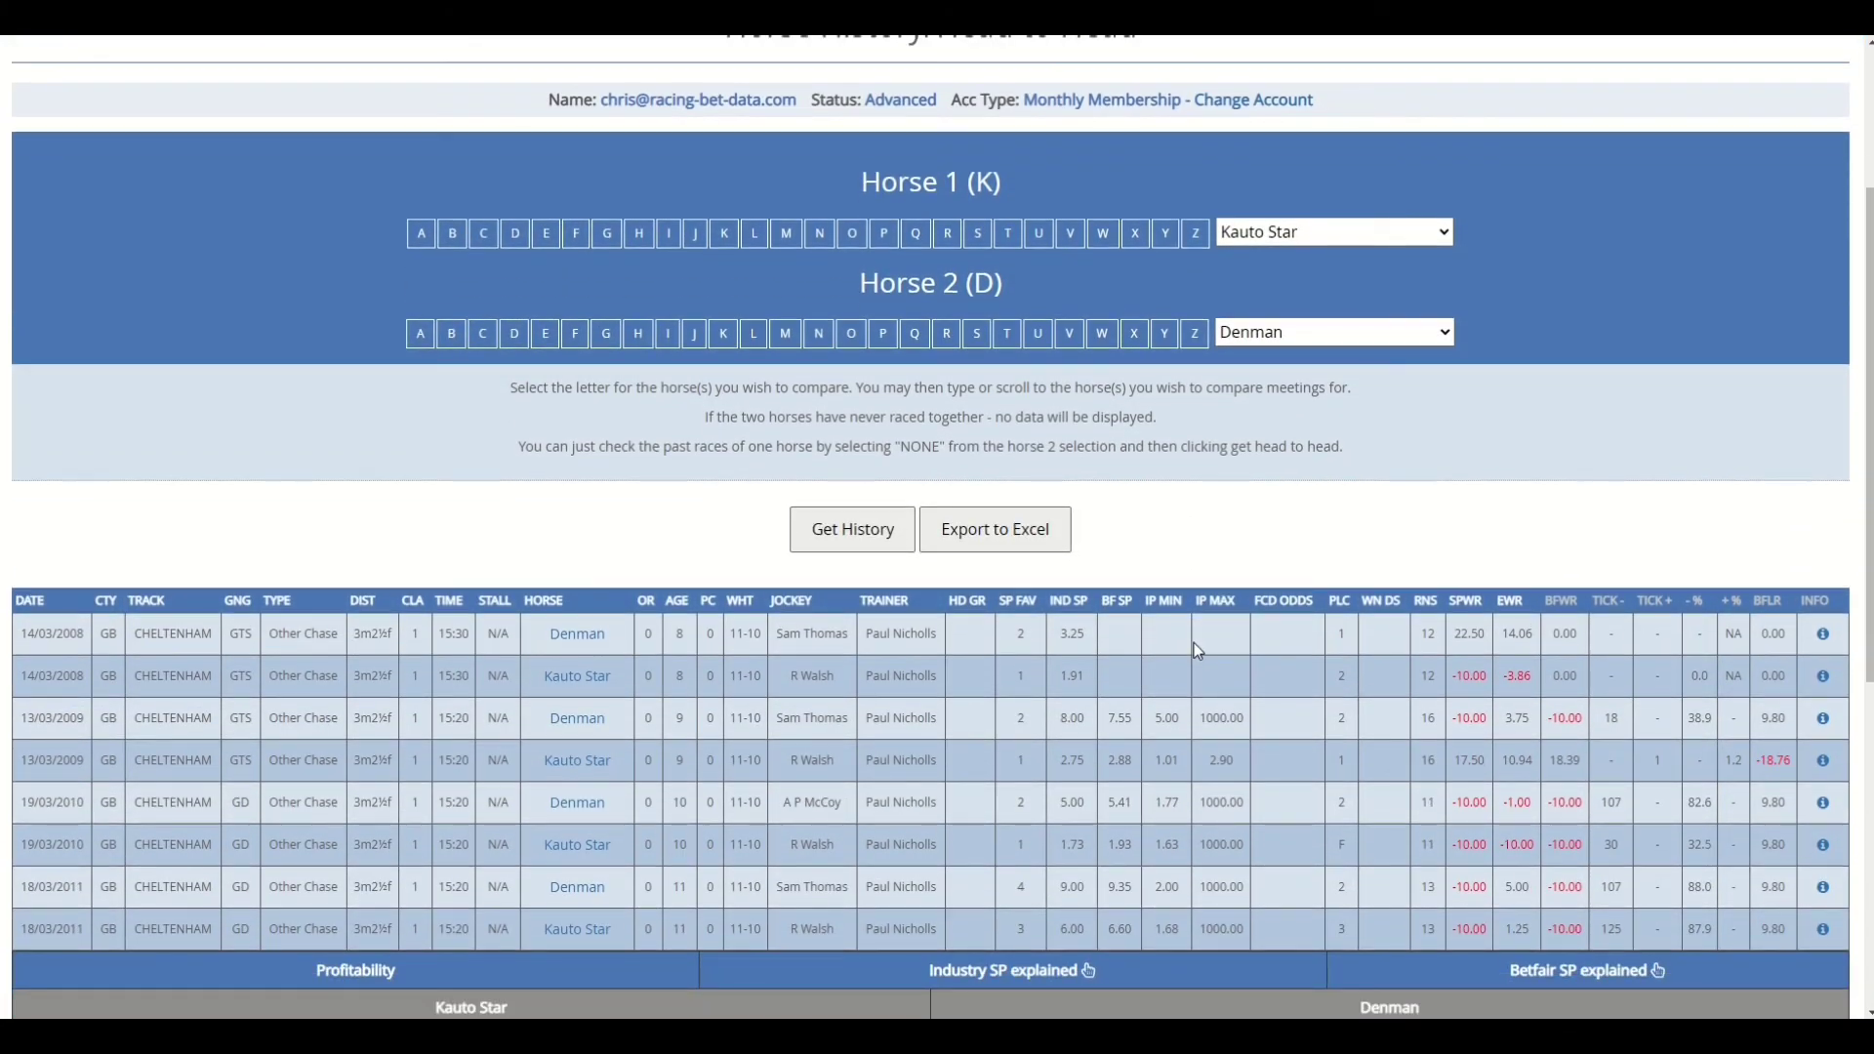
scroll(1155, 623, "down", 5)
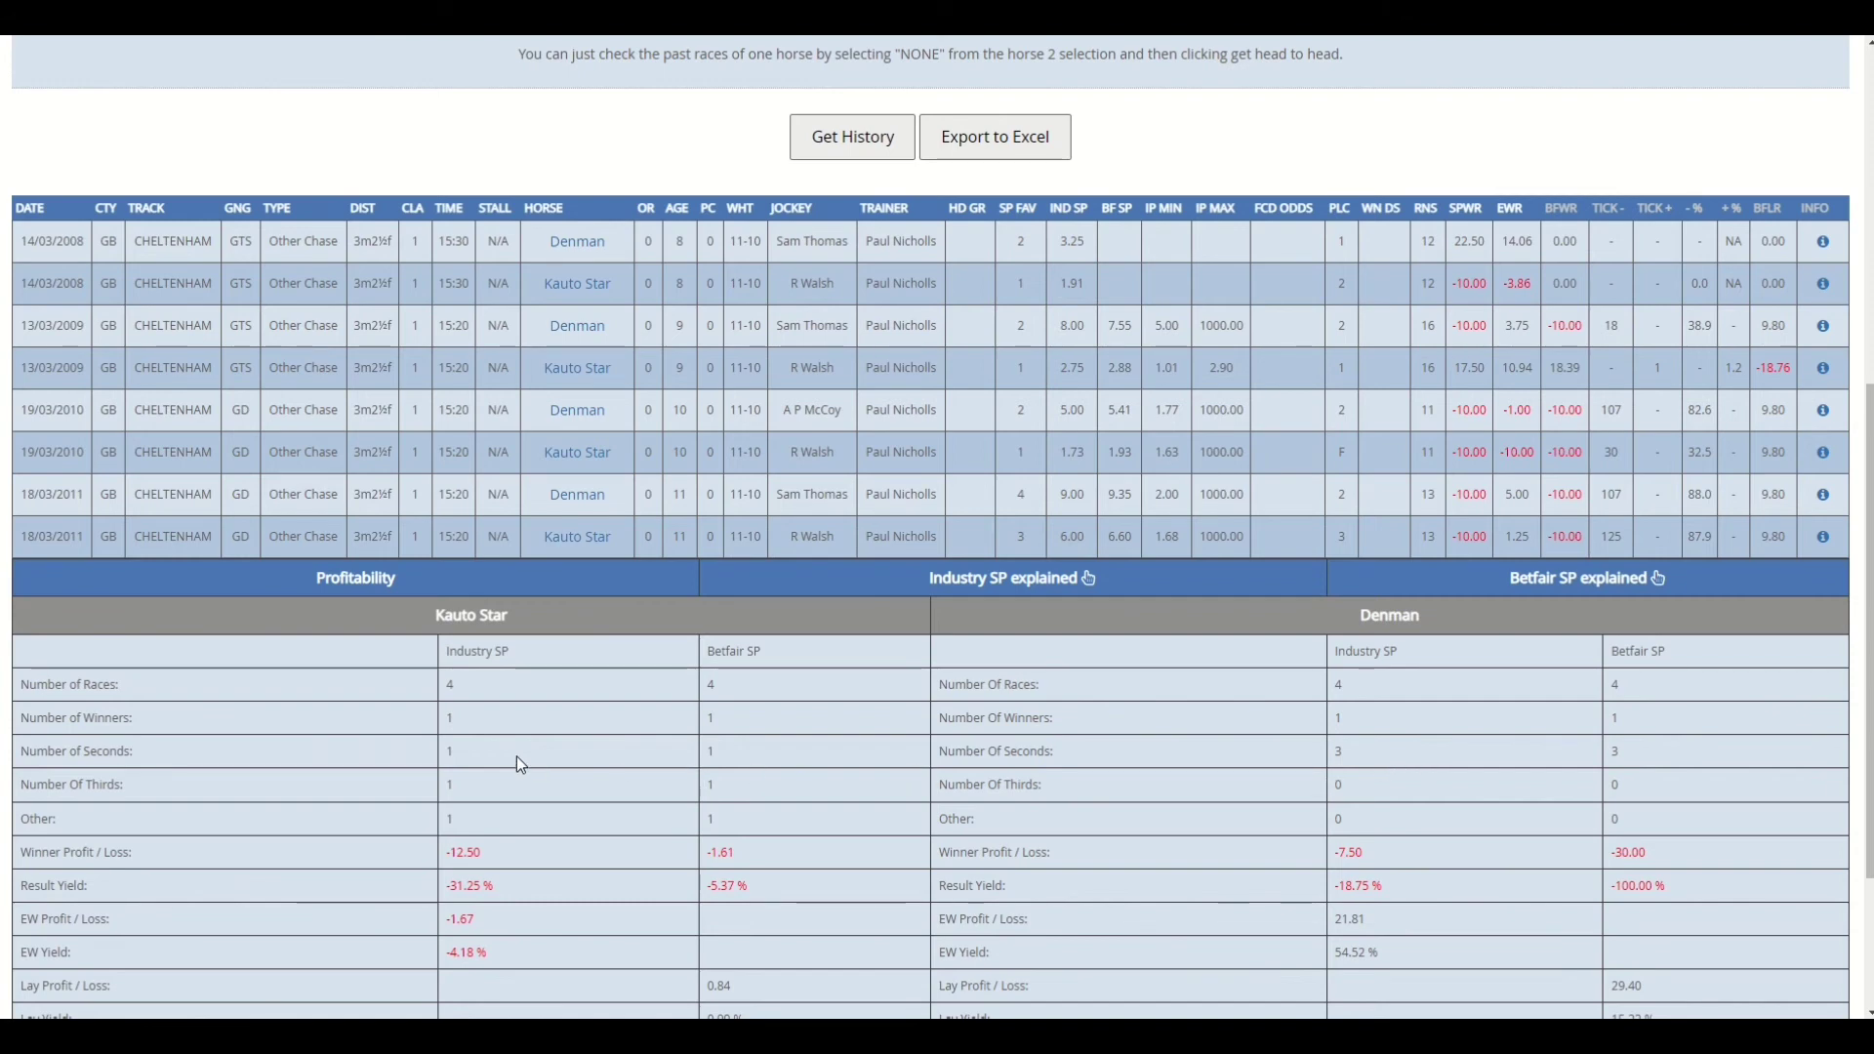
scroll(725, 732, "down", 1)
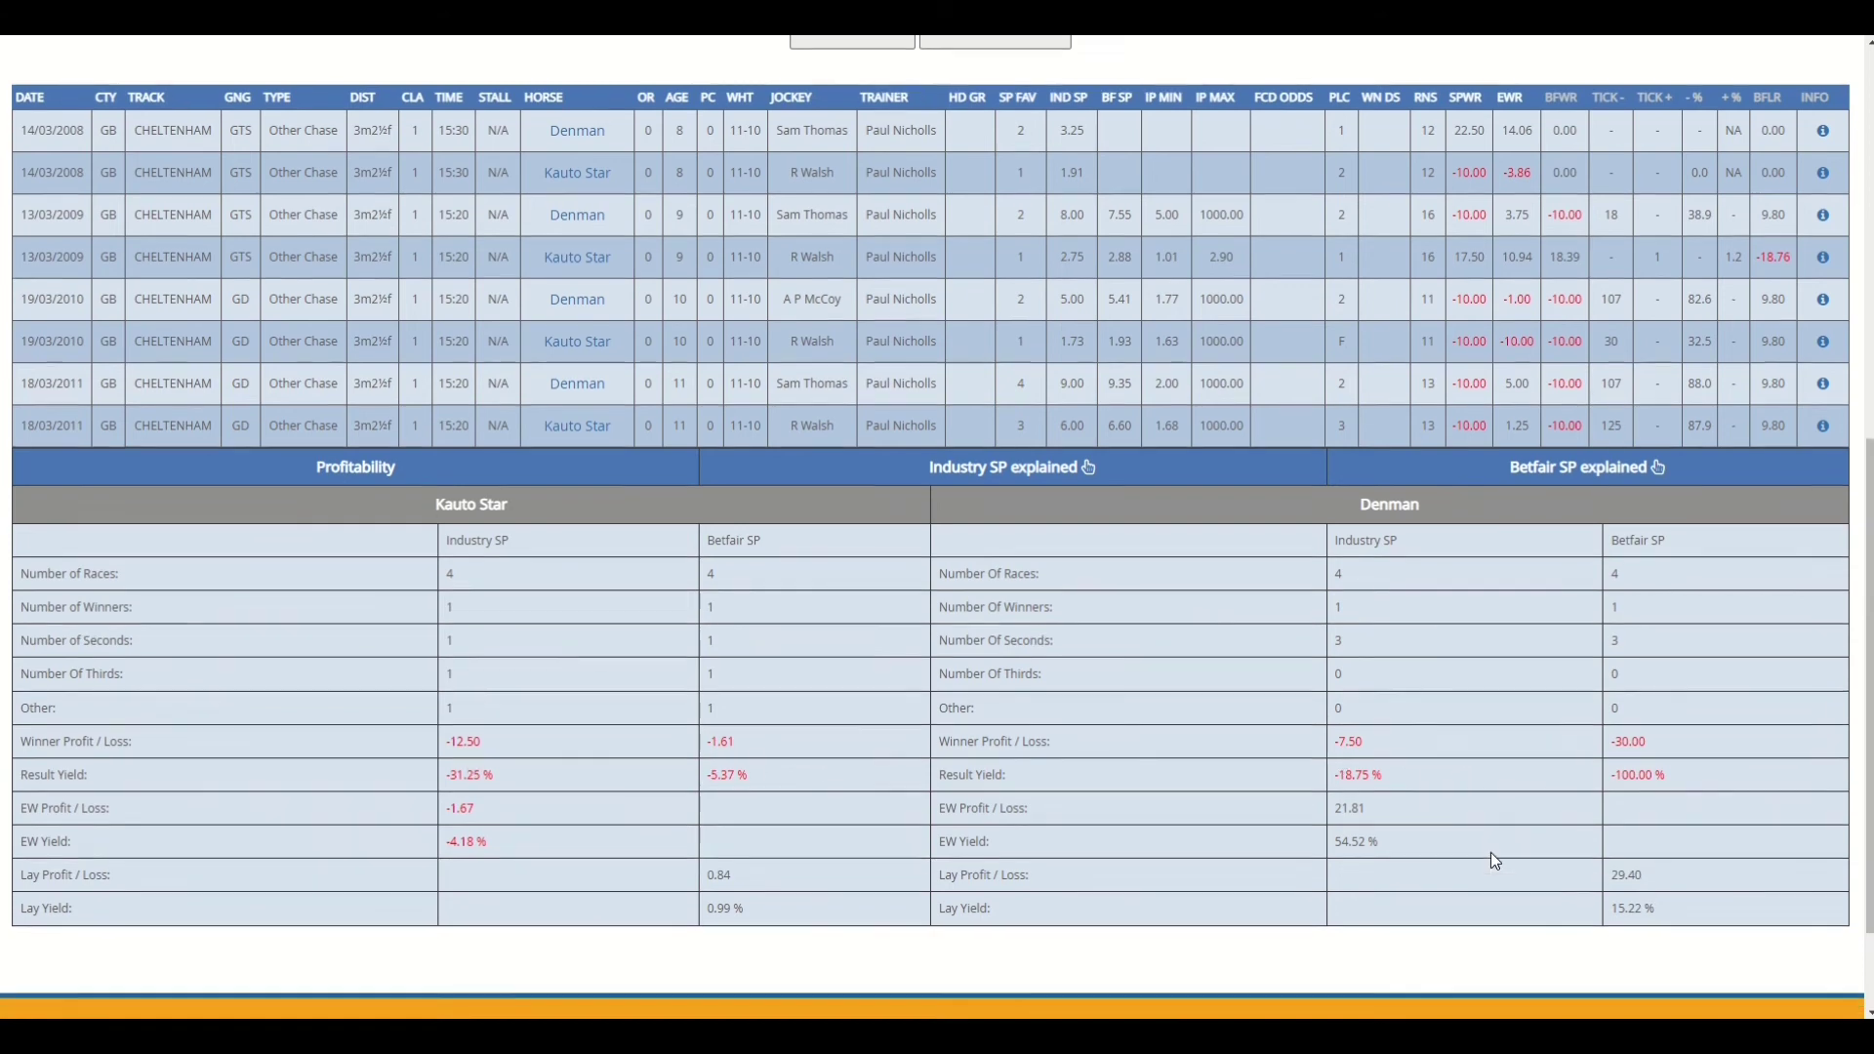
scroll(1490, 852, "down", 2)
scroll(1457, 792, "up", 4)
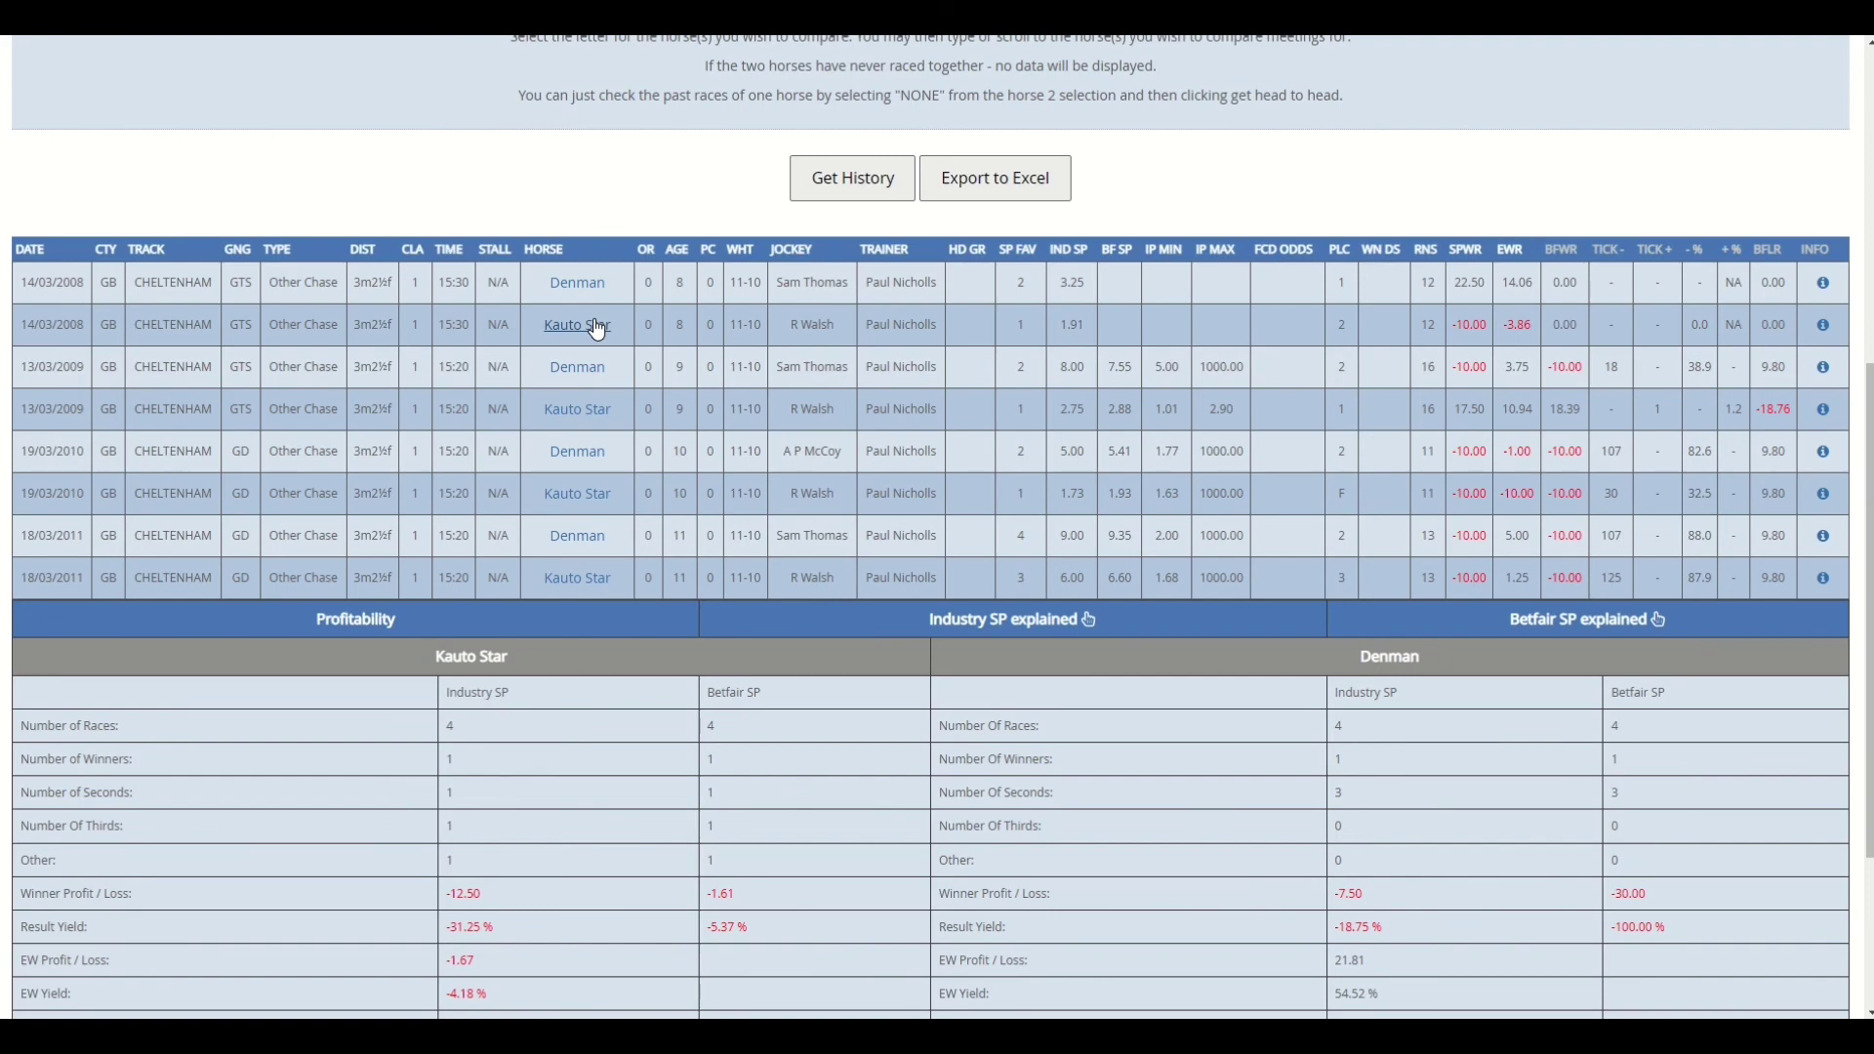
scroll(1630, 559, "up", 5)
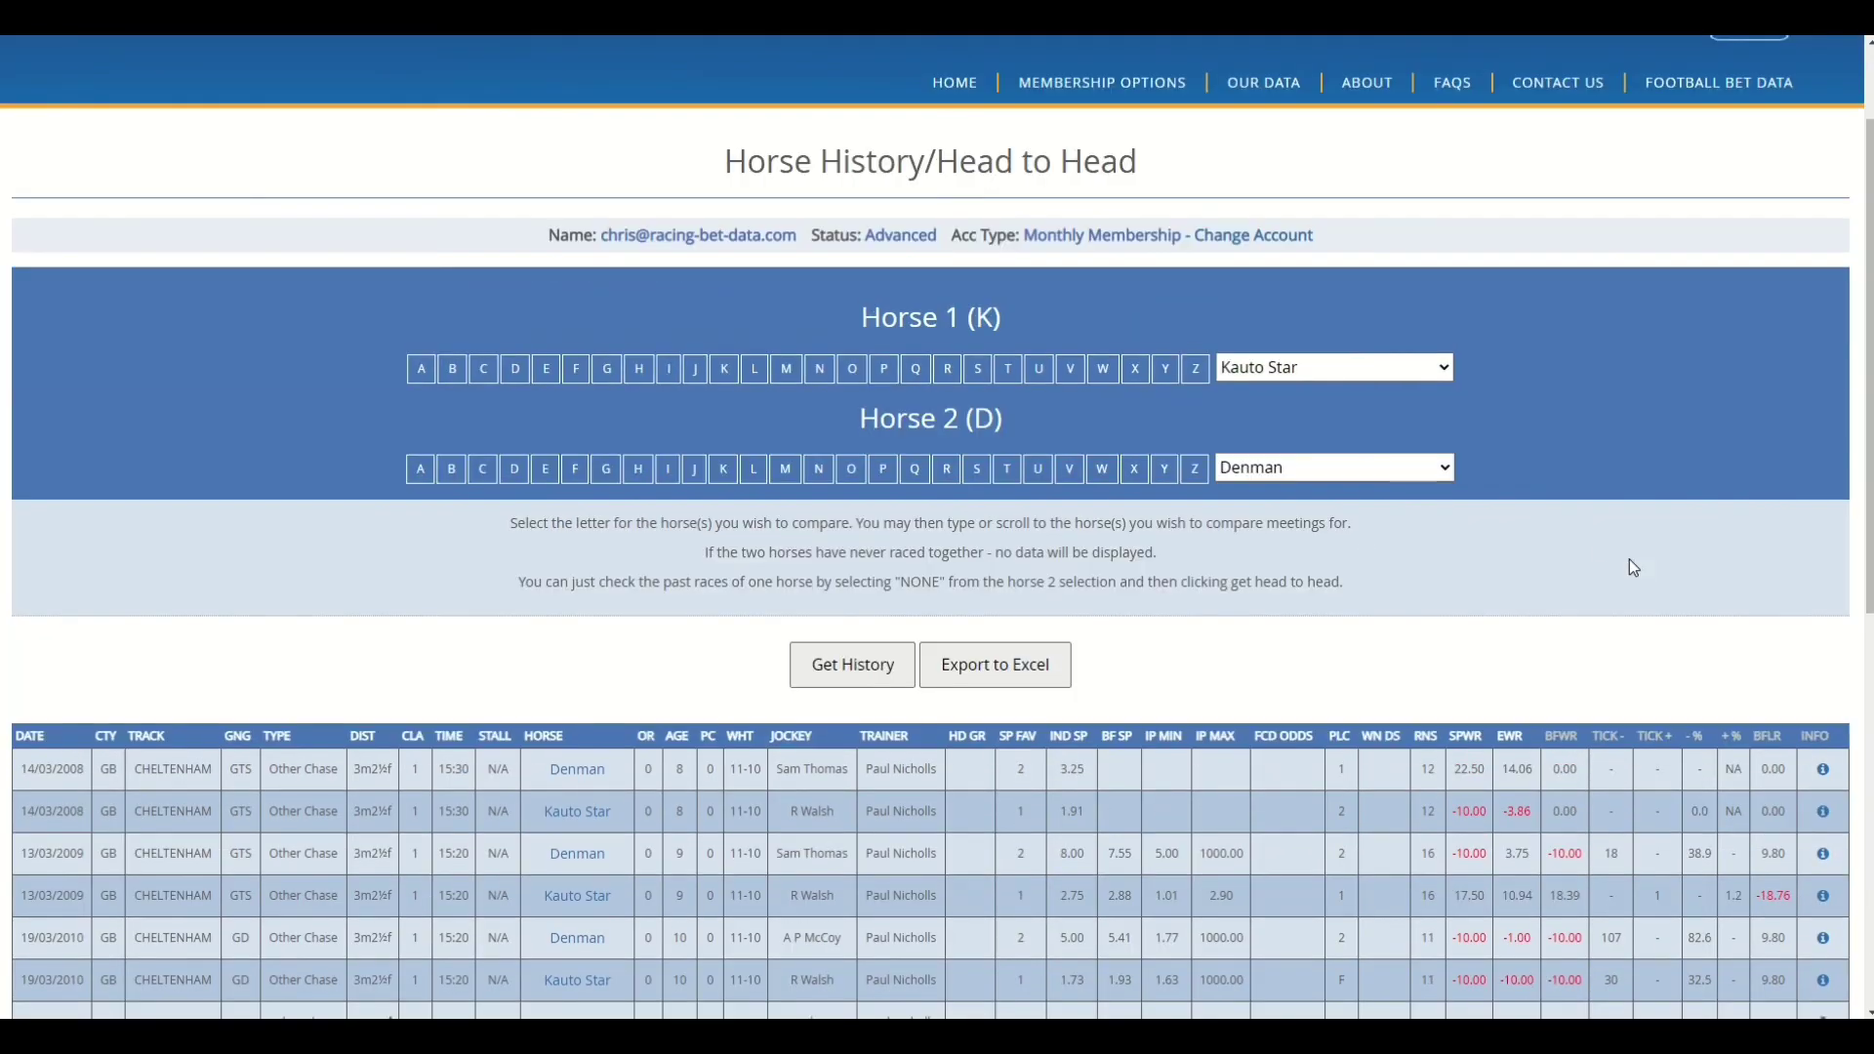
Step: Reset Horse 2 to NONE
left_click(1414, 477)
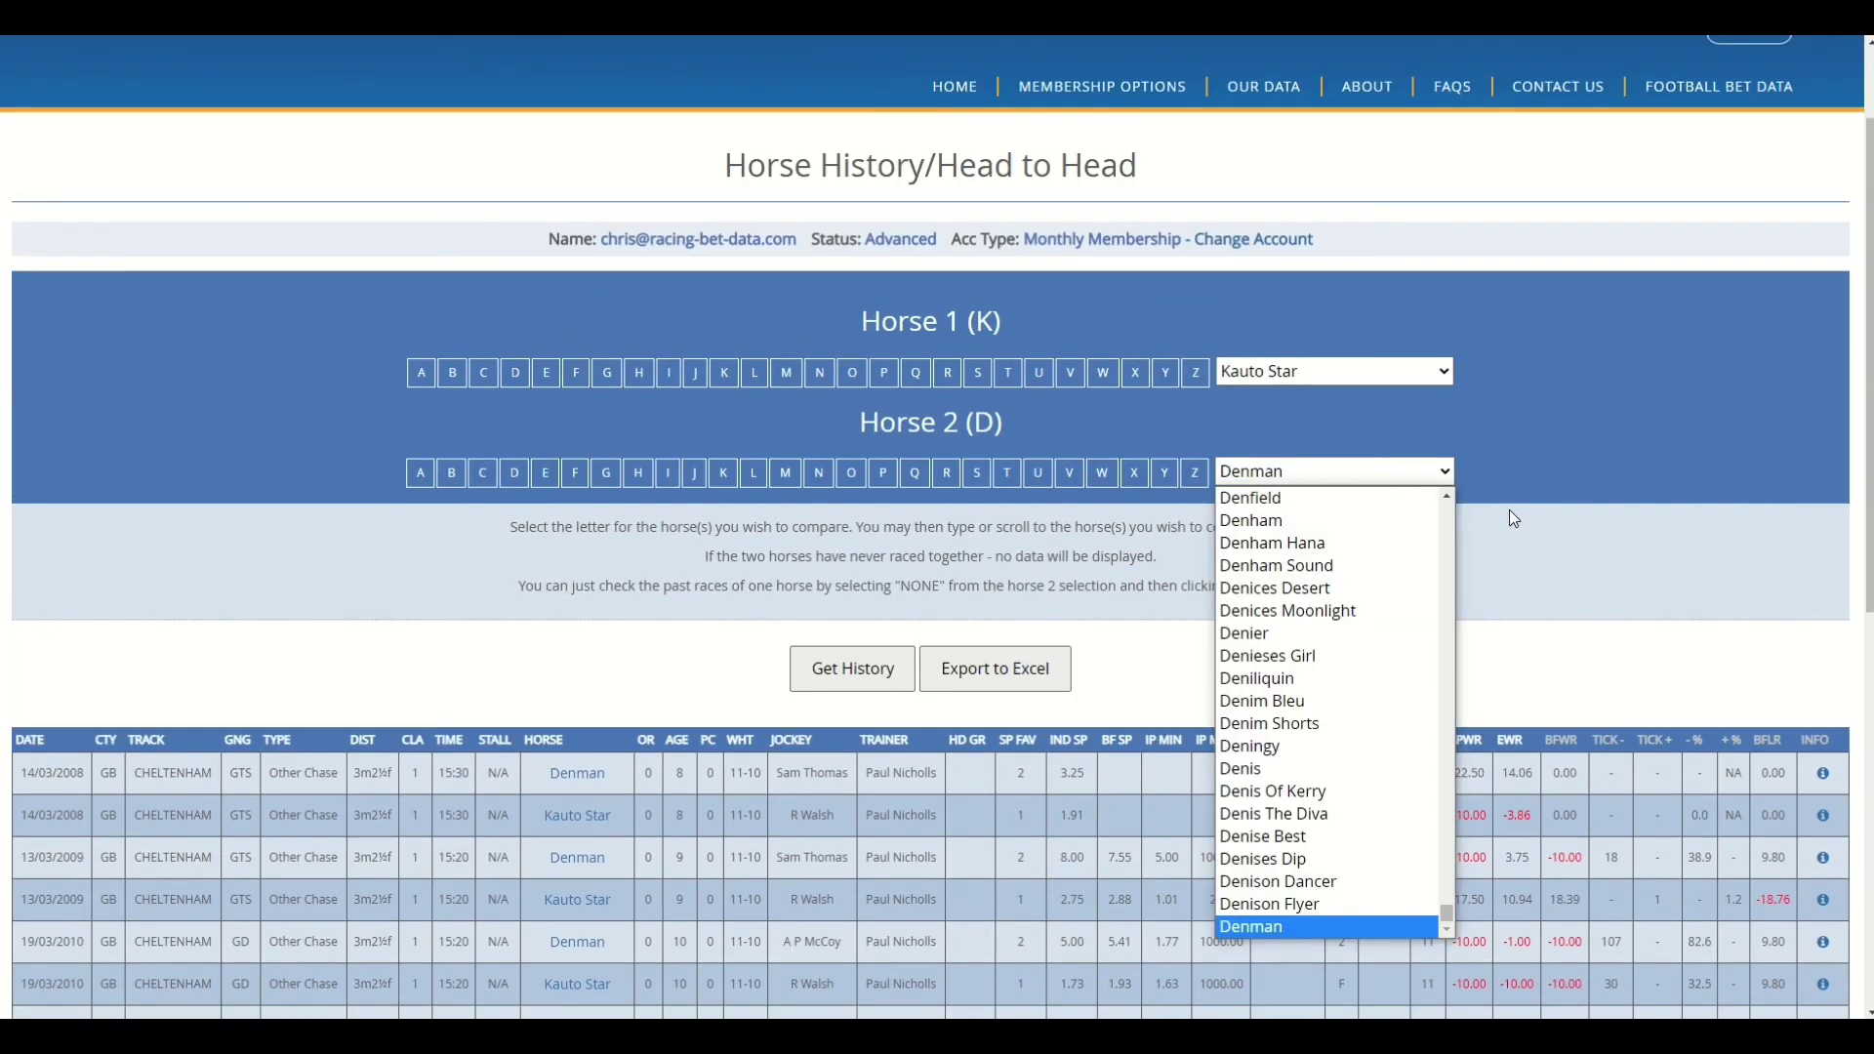
left_click_drag(1448, 664, 1451, 499)
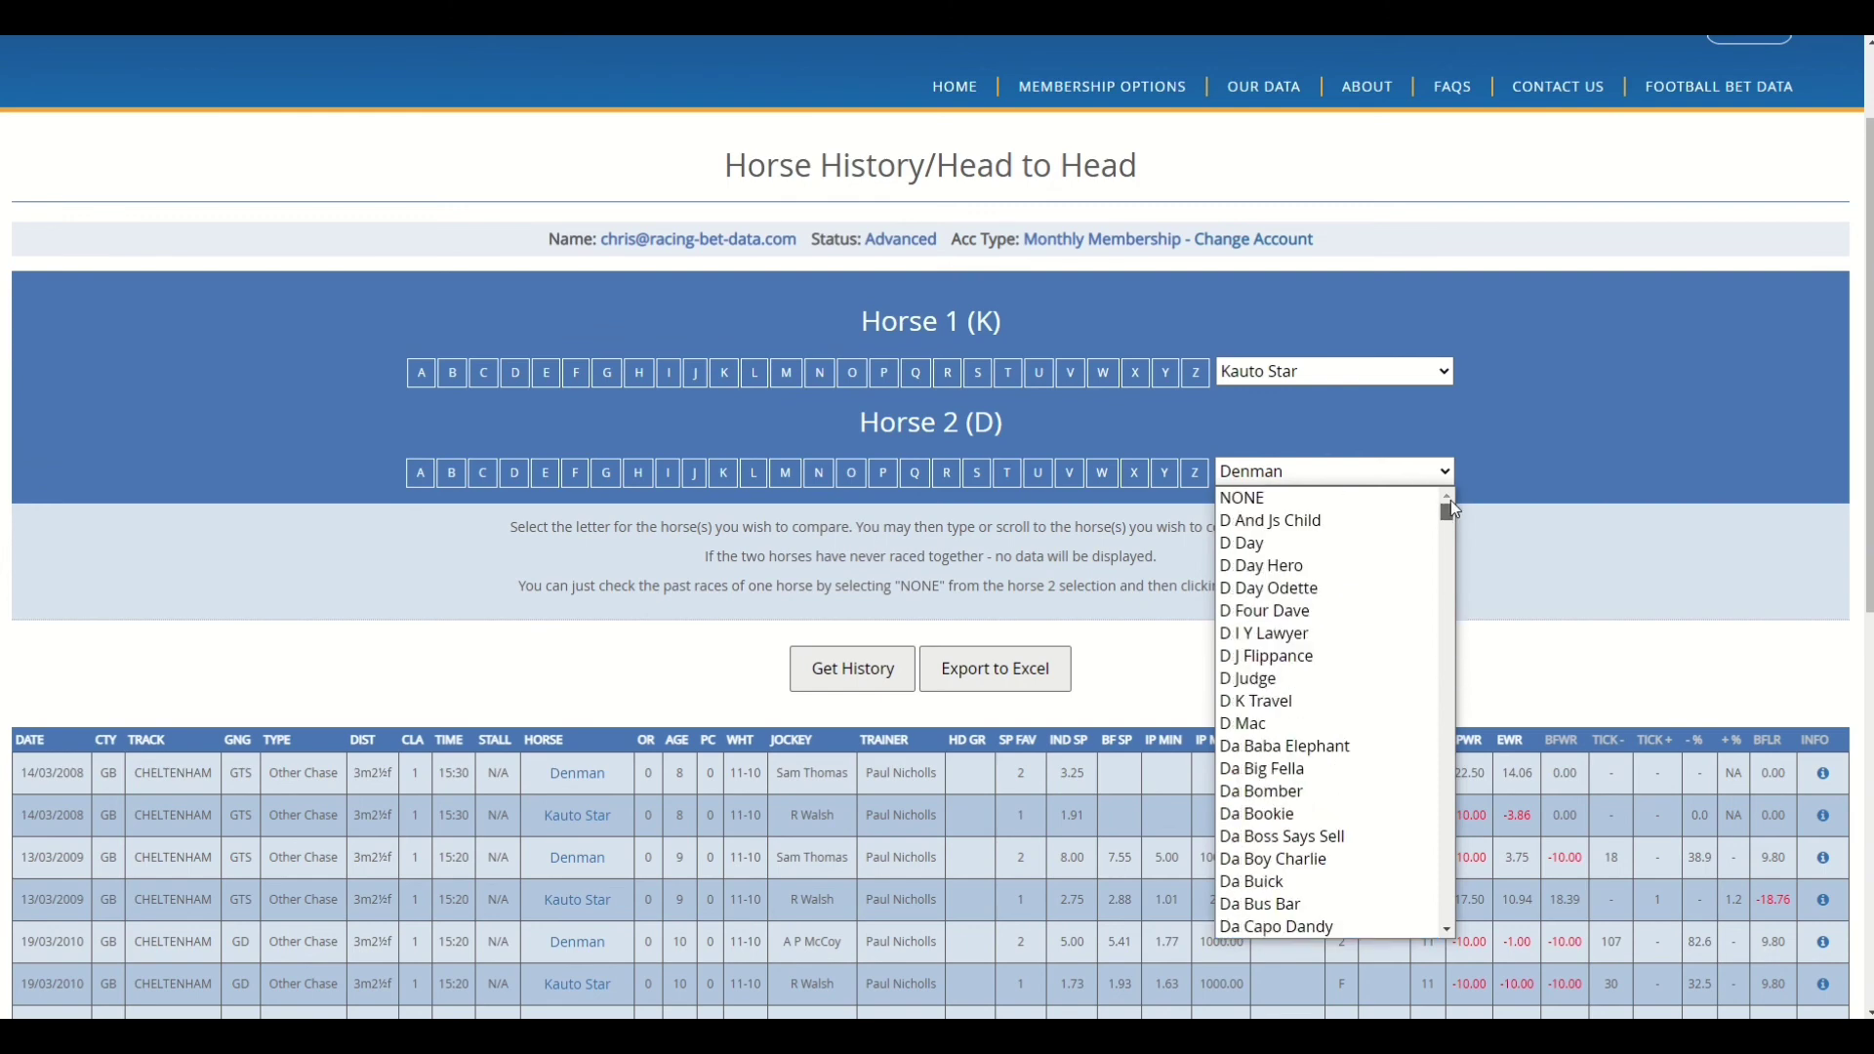
left_click(1363, 502)
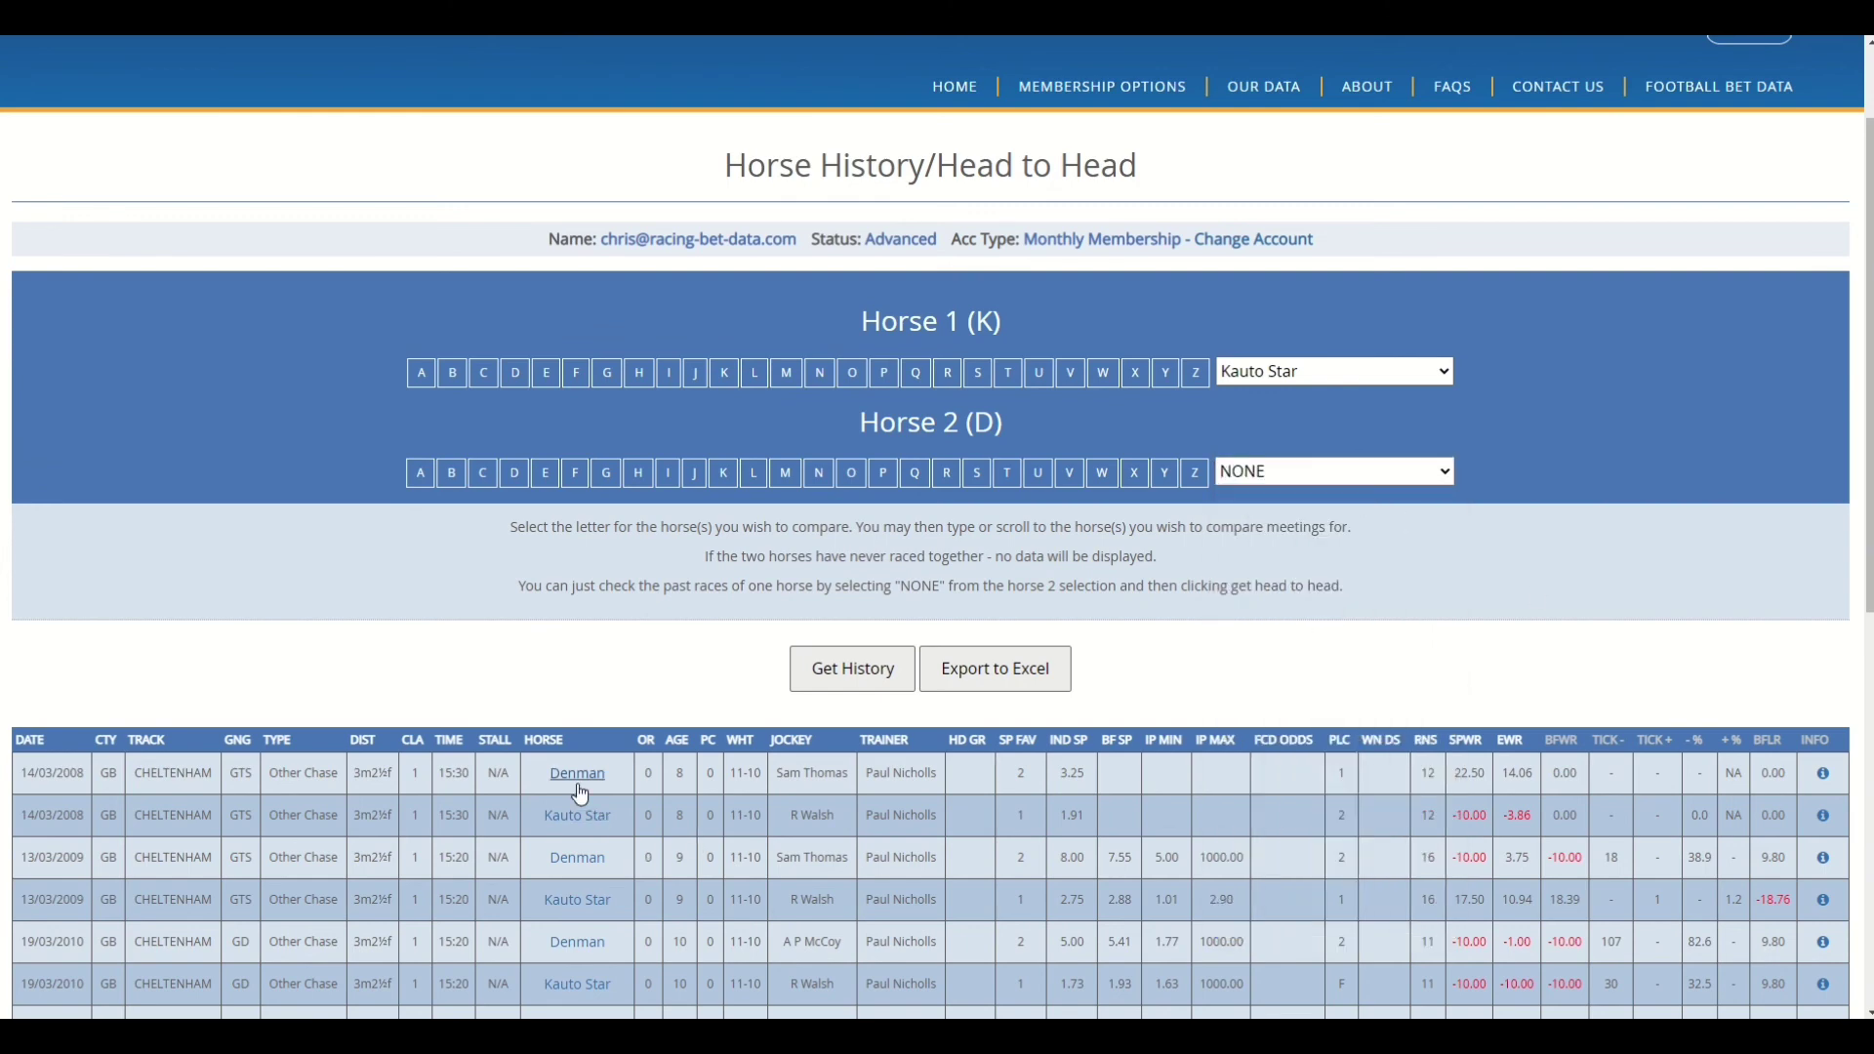
Step: View Kauto Star's full race history popup, then close it
left_click(583, 816)
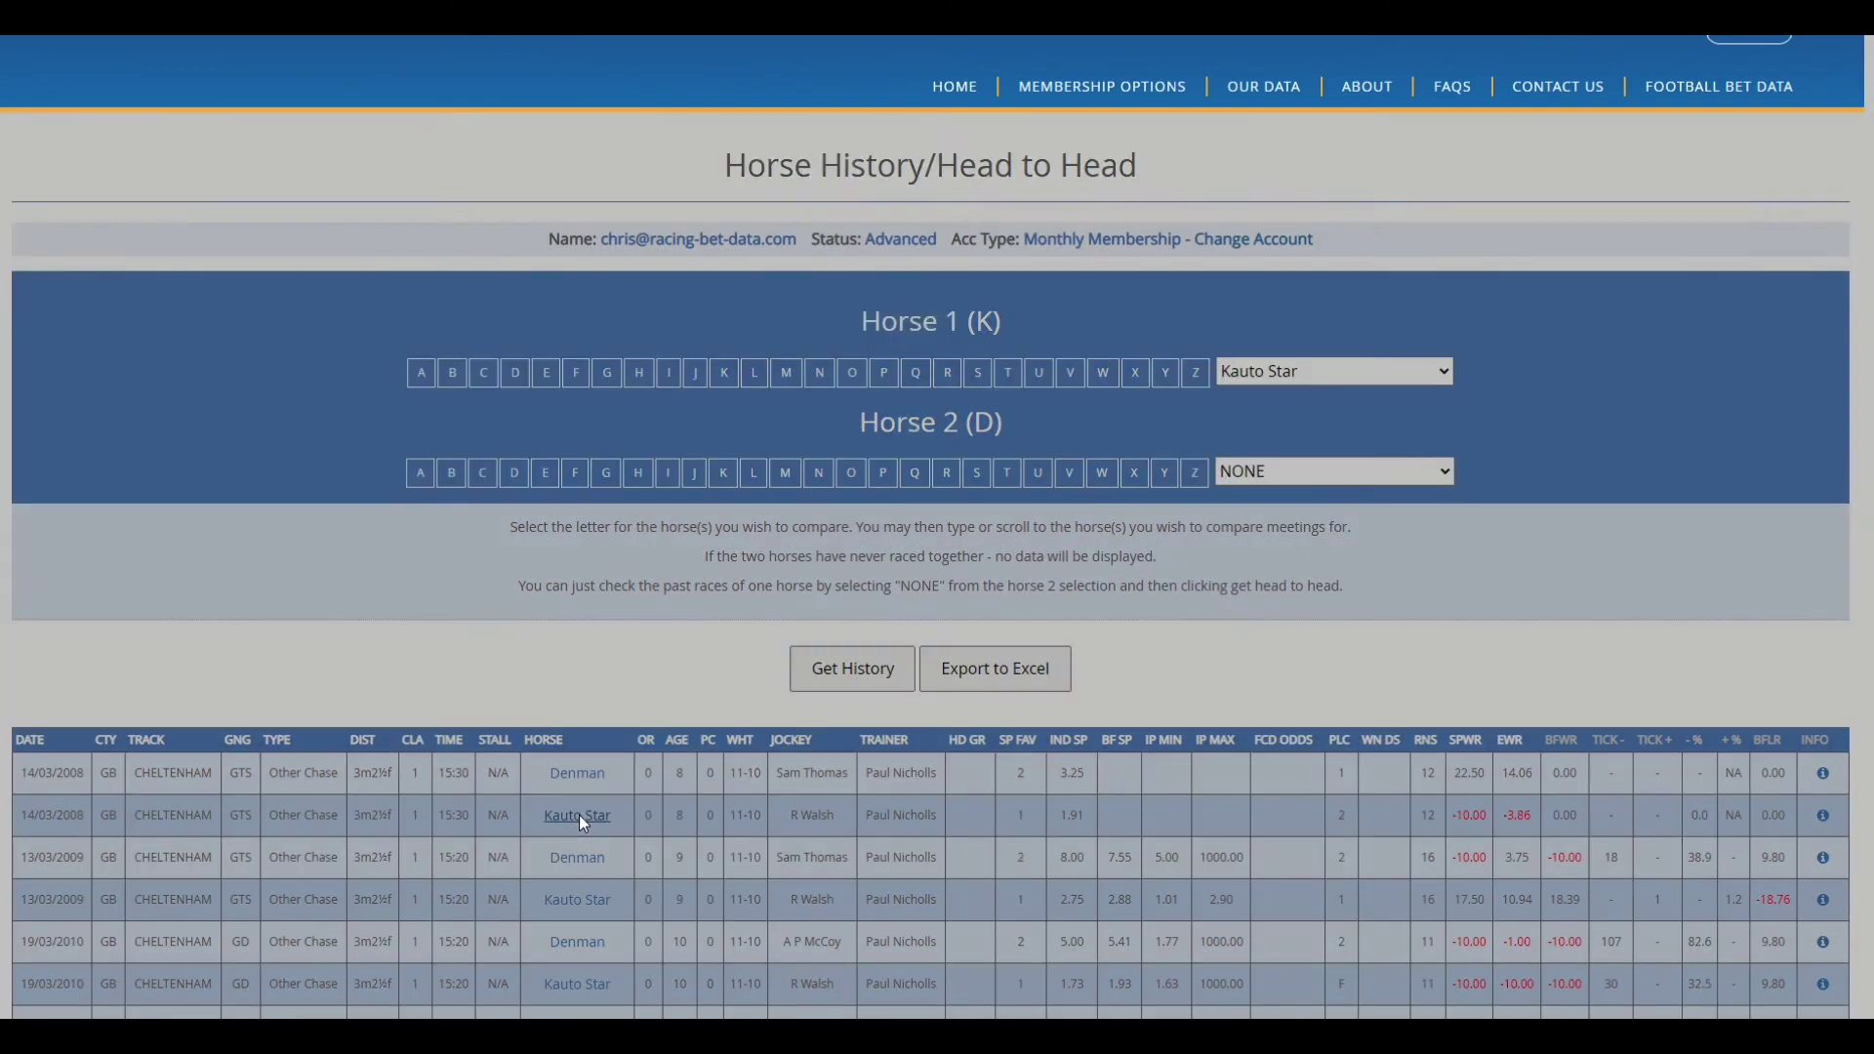
scroll(926, 615, "down", 10)
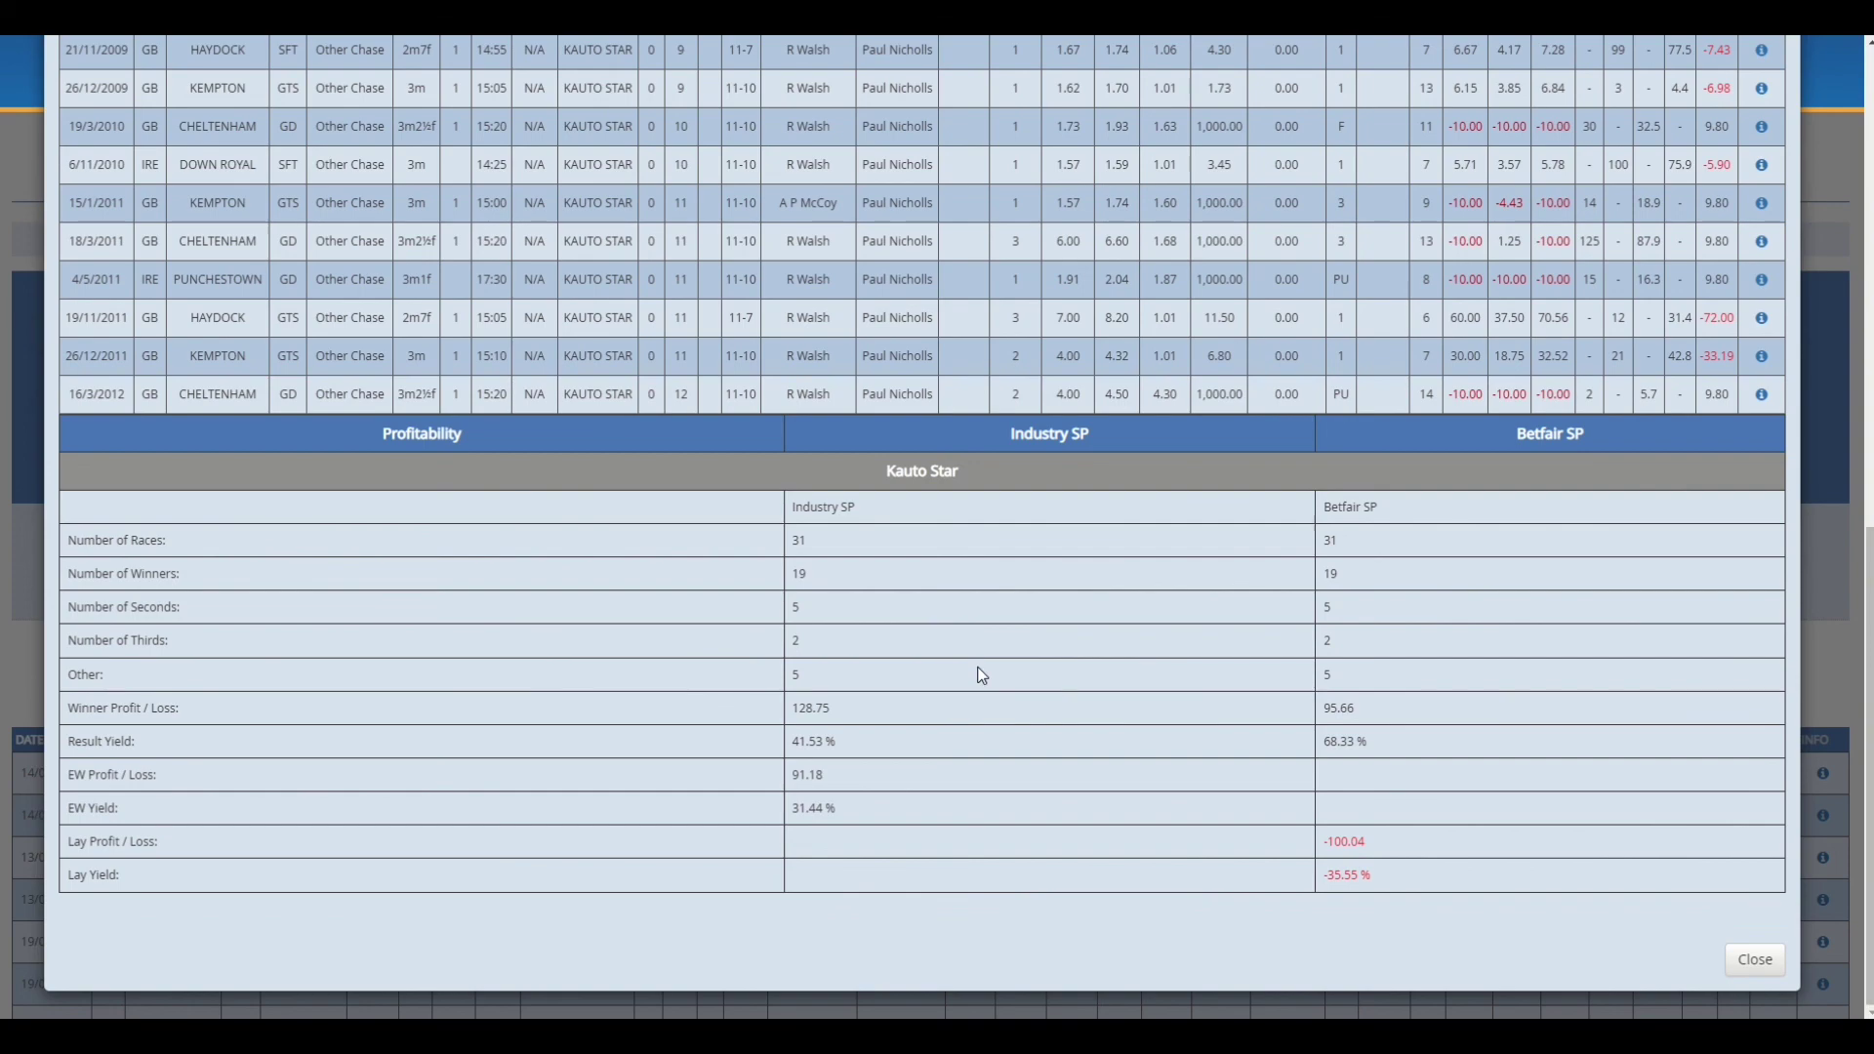
left_click(1748, 959)
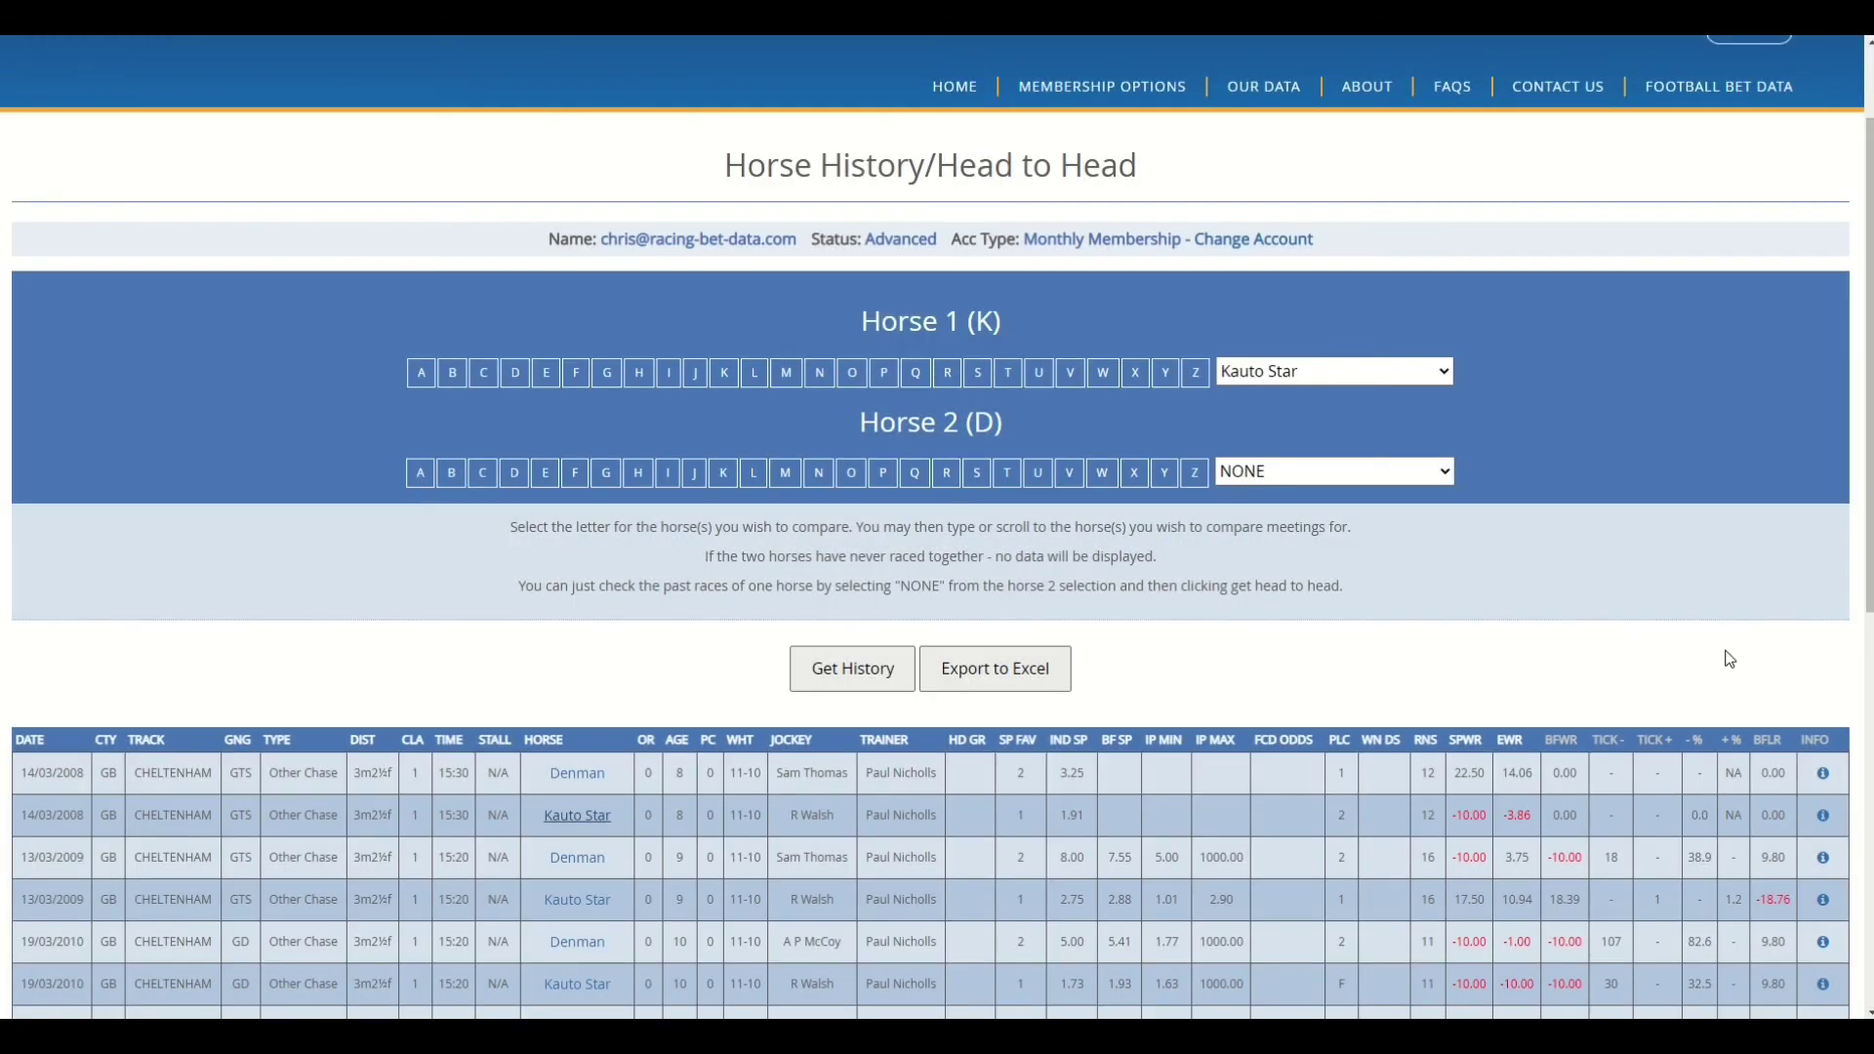